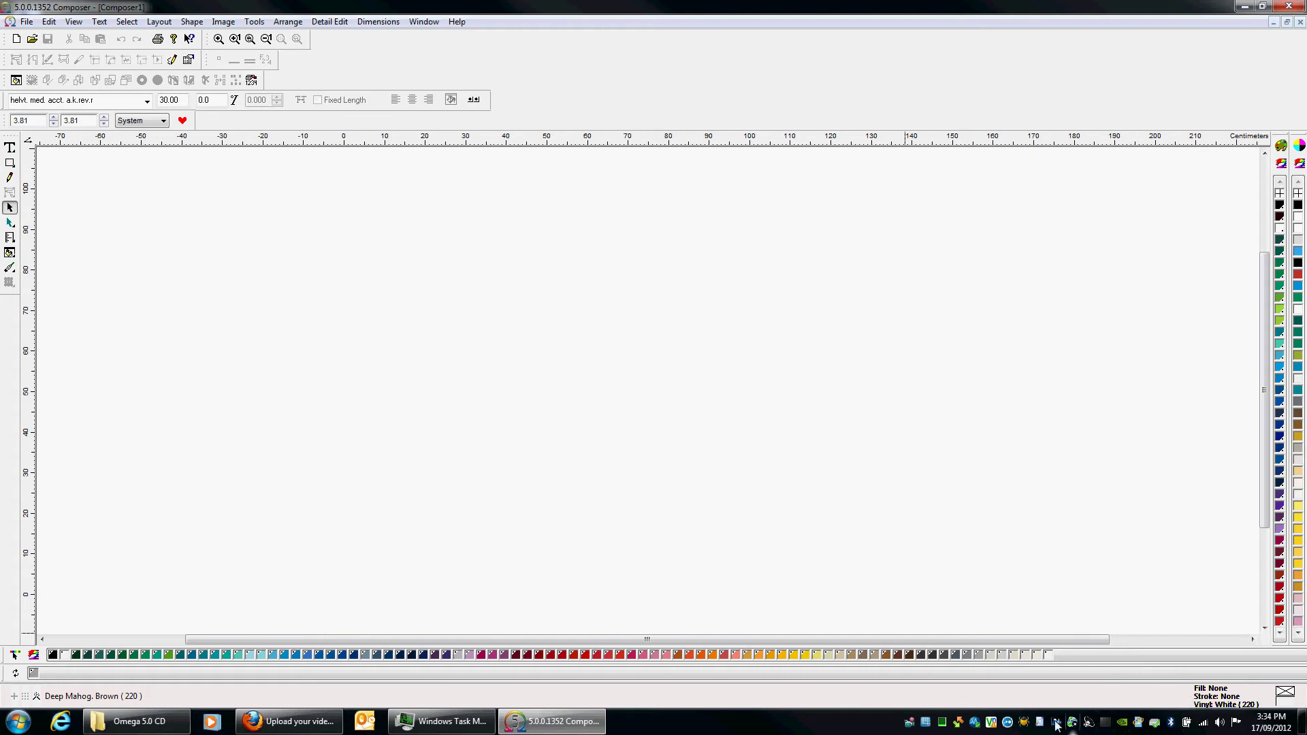
# Launch GSPTray from the Gerber OMEGA 5.00 program group
pyautogui.click(19, 723)
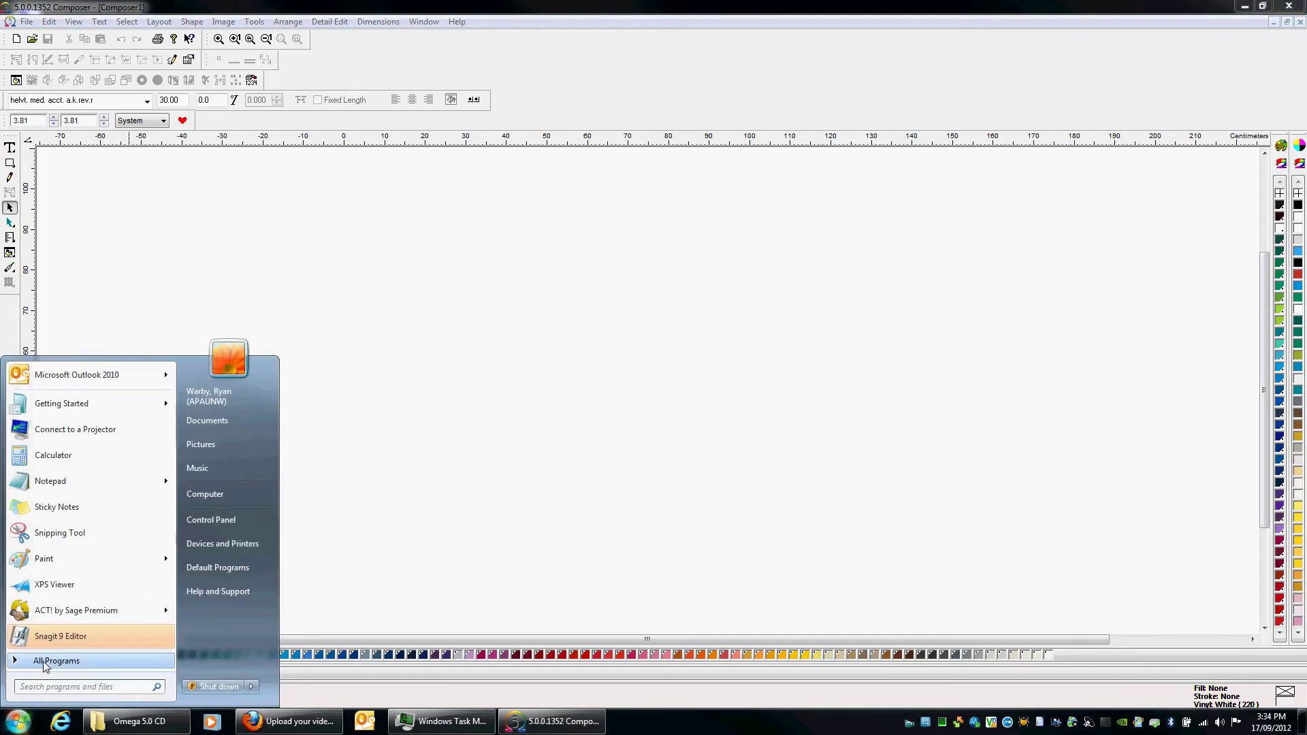
pyautogui.click(43, 661)
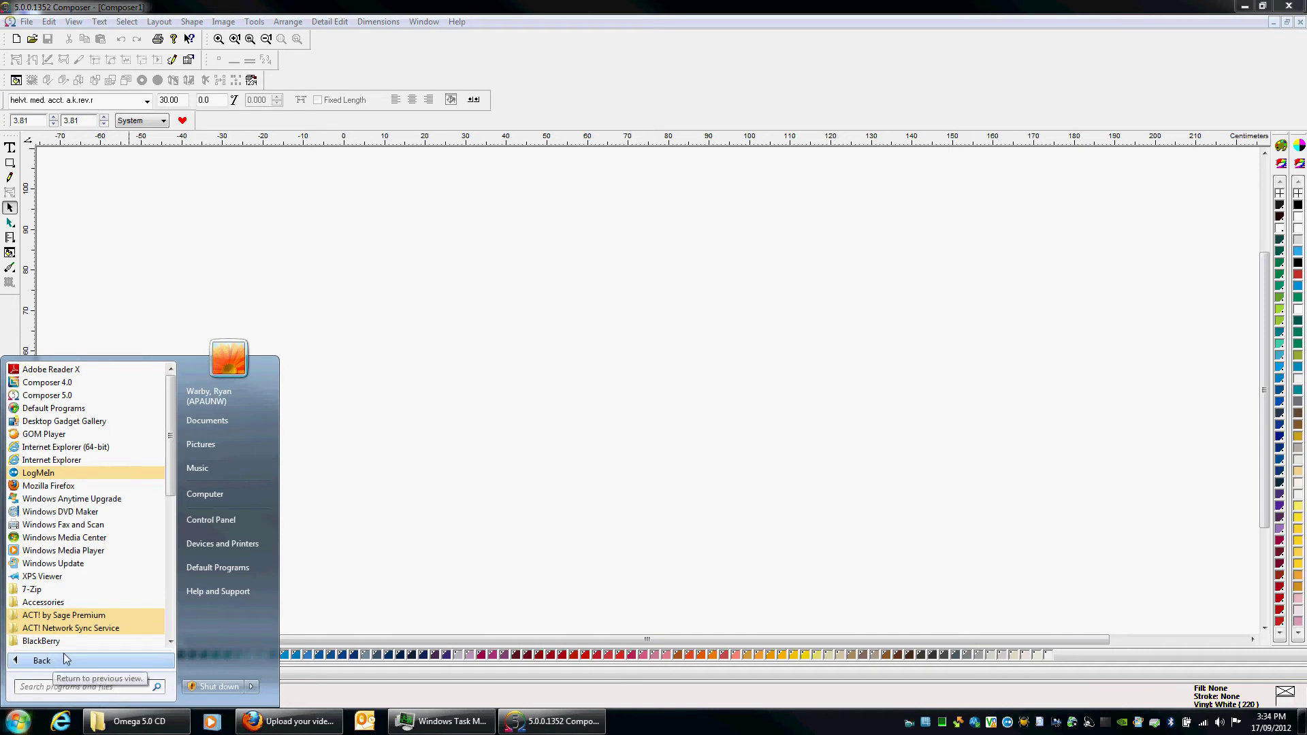
pyautogui.moveTo(169, 466); pyautogui.dragTo(177, 536)
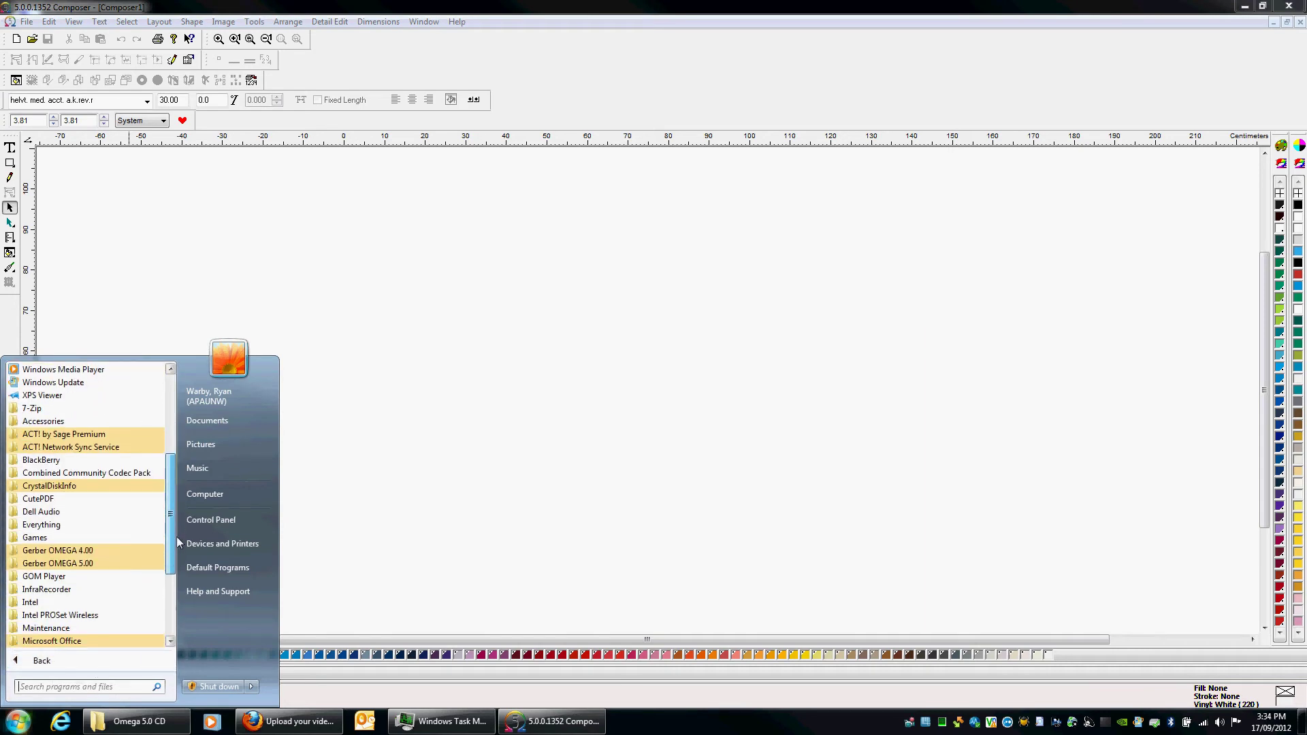
pyautogui.click(75, 563)
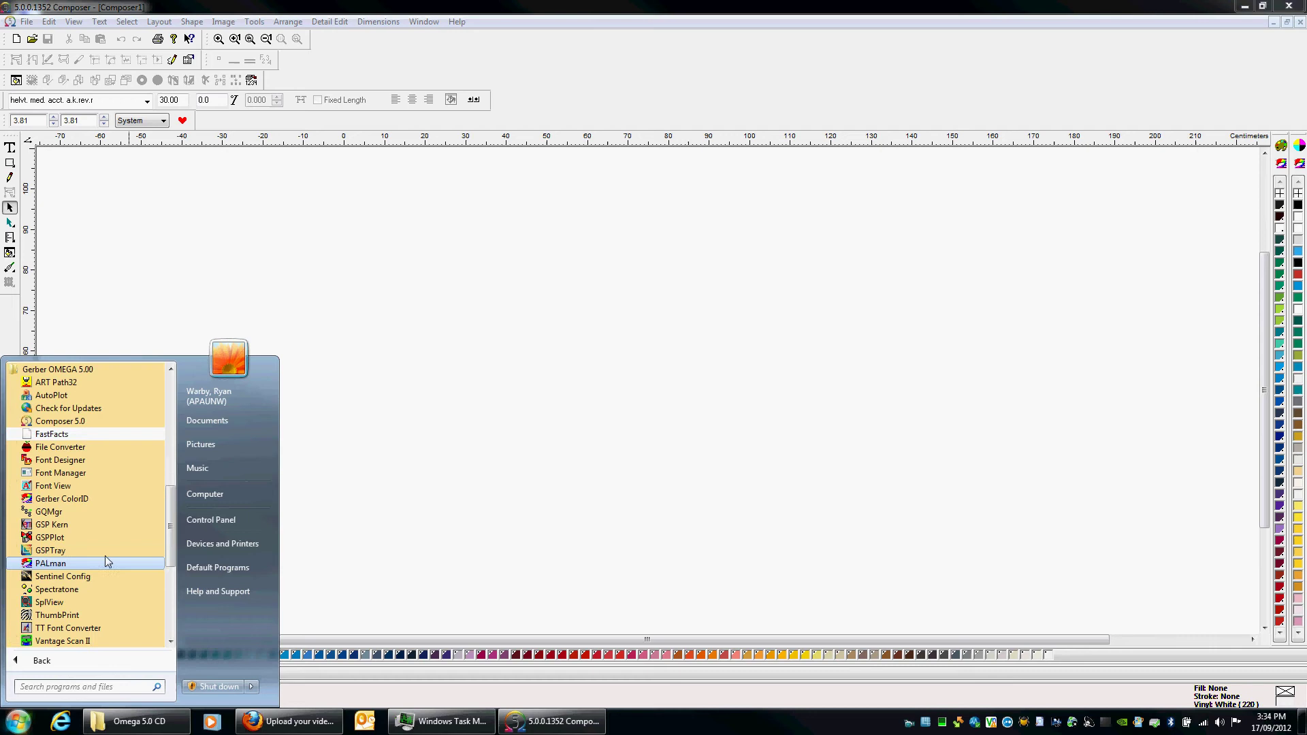
pyautogui.click(49, 553)
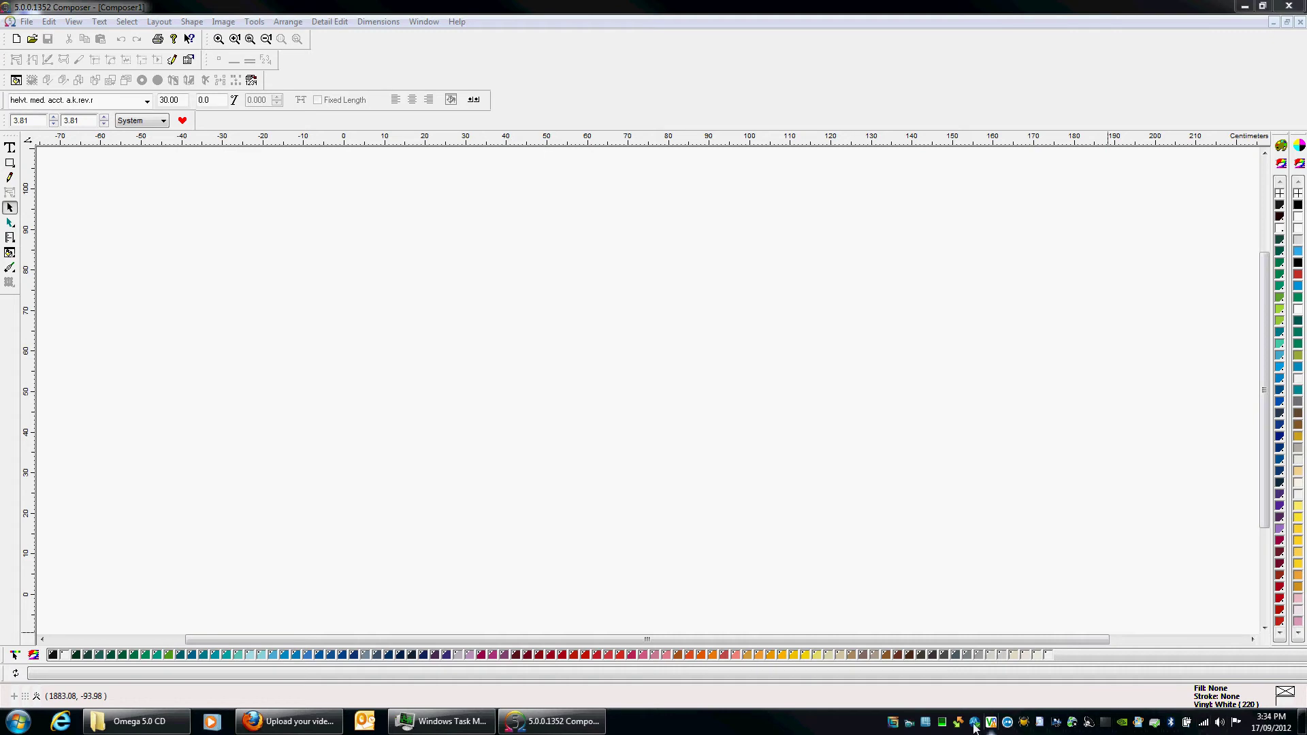
# Open the vinyl printer installation dialog from the running GSP Tray utility
pyautogui.rightClick(894, 725)
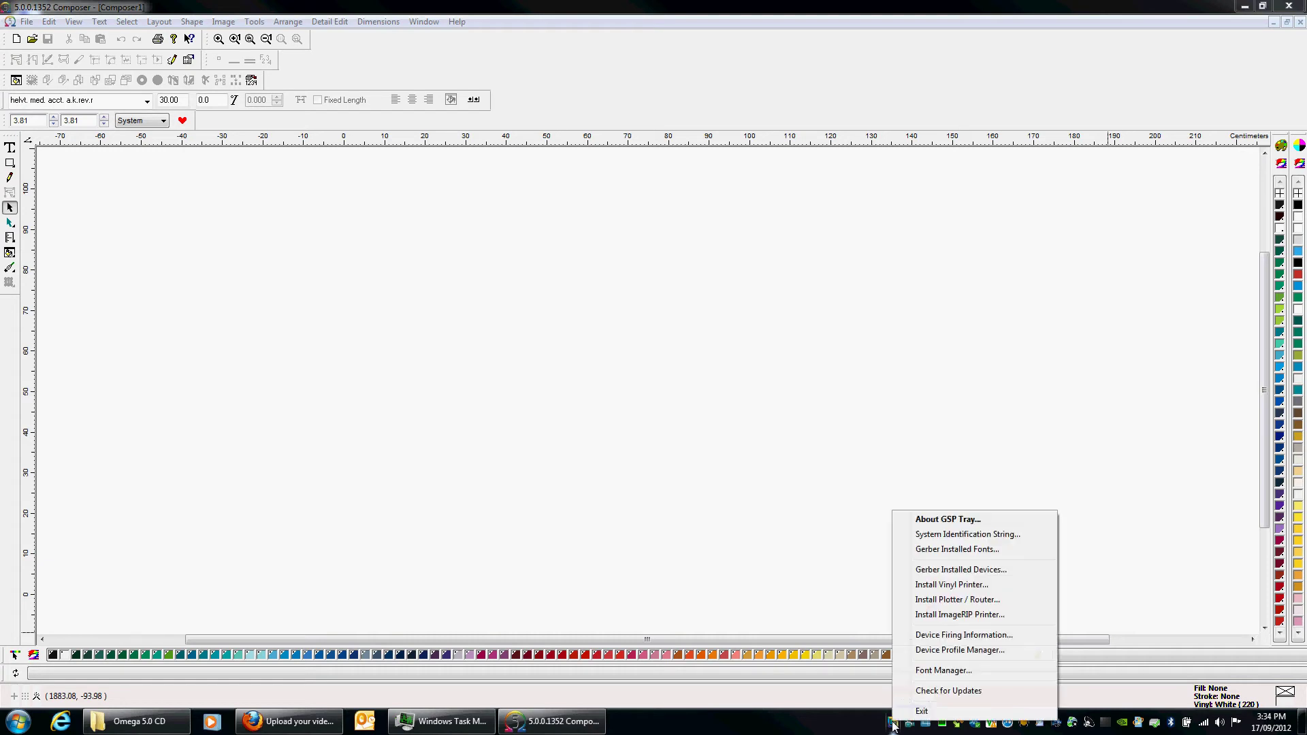
pyautogui.click(962, 586)
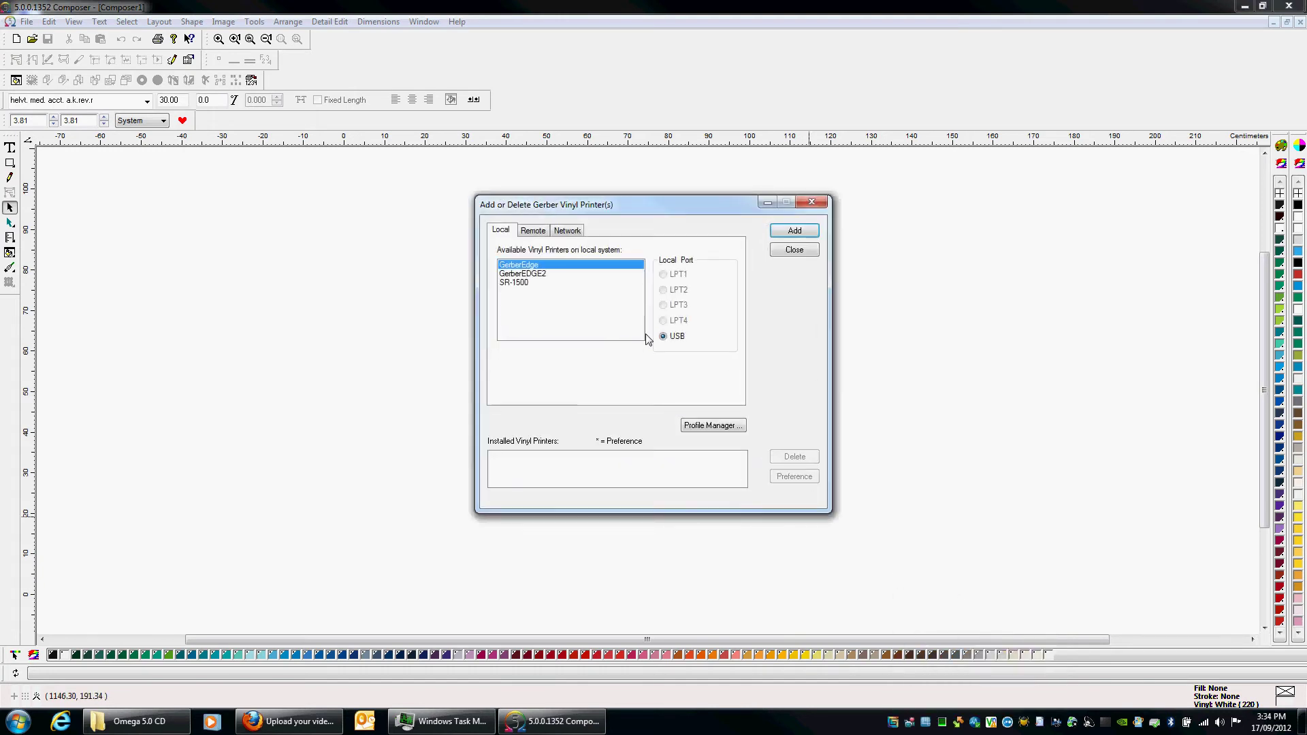
pyautogui.moveTo(629, 198); pyautogui.dragTo(590, 193)
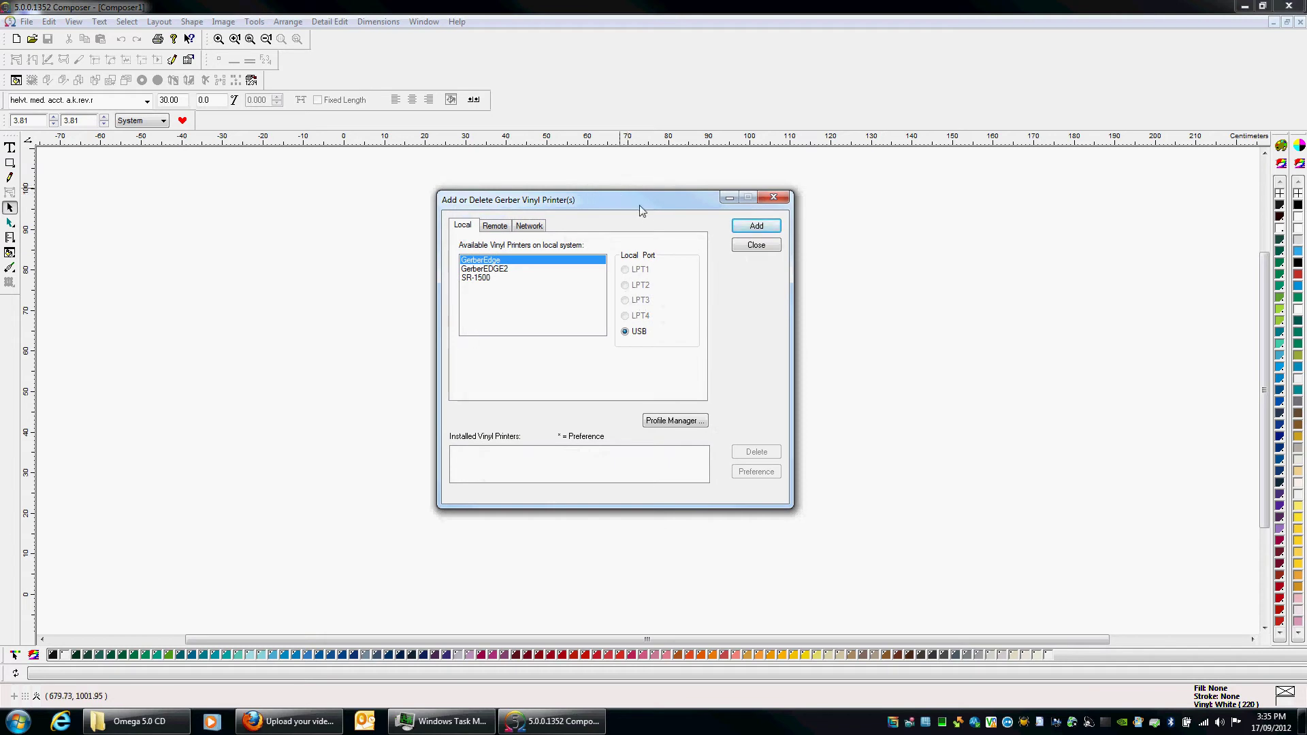
pyautogui.moveTo(640, 204); pyautogui.dragTo(635, 202)
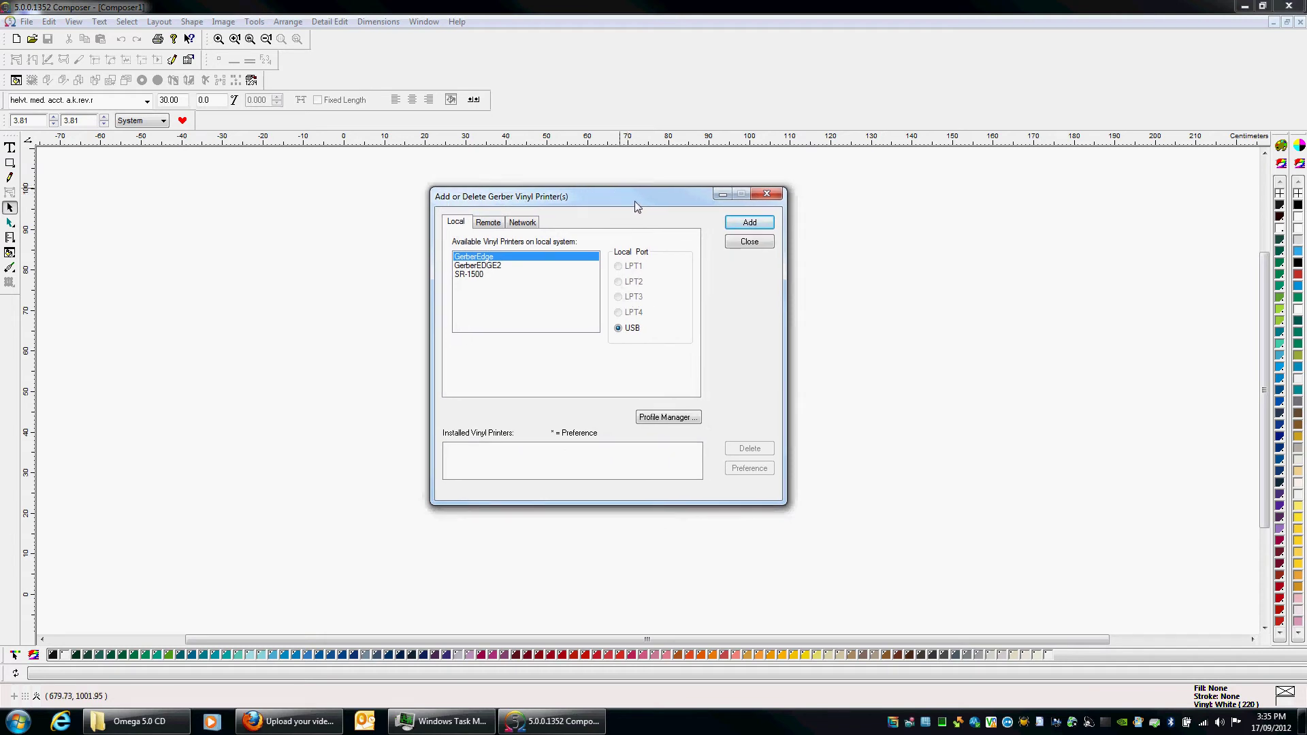
# Review the GerberEdge and GerberEDGE2 entries among the vinyl printers available on the local system
pyautogui.click(486, 265)
pyautogui.click(486, 258)
pyautogui.click(486, 266)
pyautogui.click(487, 259)
pyautogui.click(503, 267)
pyautogui.click(504, 258)
pyautogui.click(503, 267)
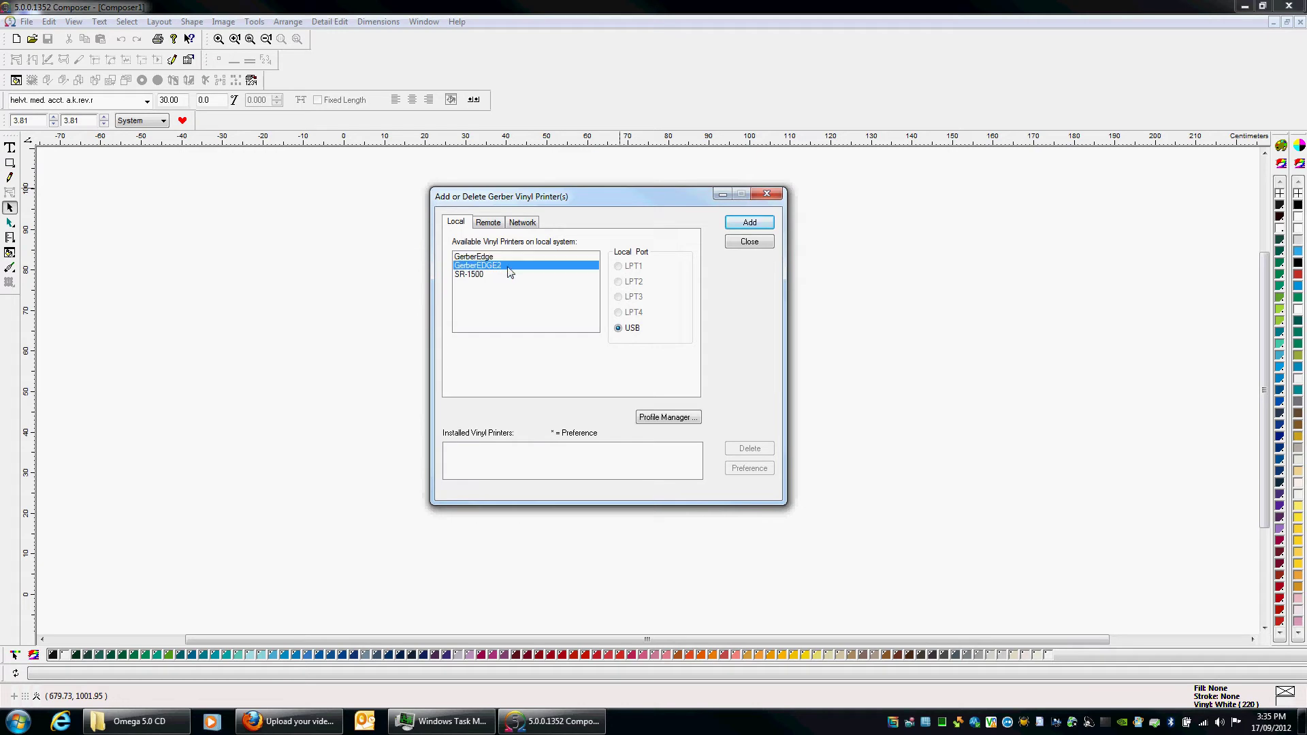
pyautogui.moveTo(595, 191); pyautogui.dragTo(581, 186)
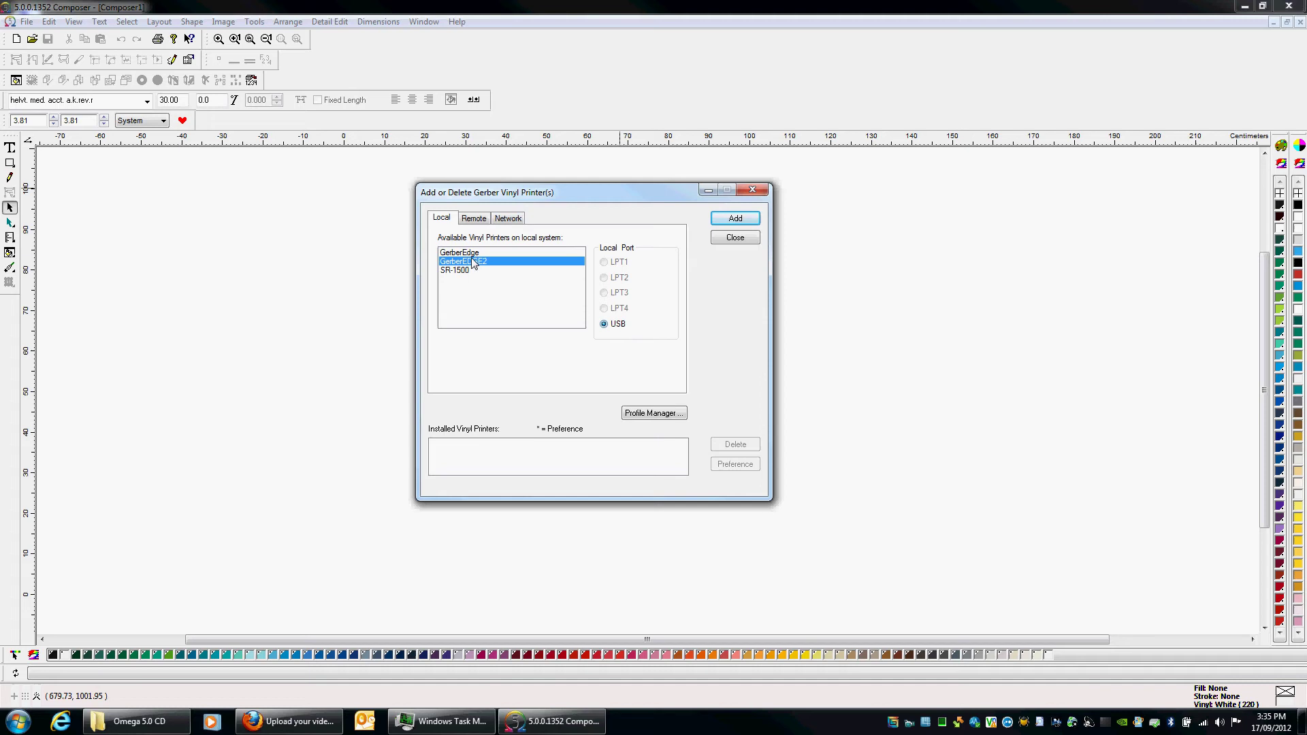
# Bring up the network vinyl printers and allow GSP System Tray Application through the Windows Firewall on domain networks
pyautogui.click(508, 220)
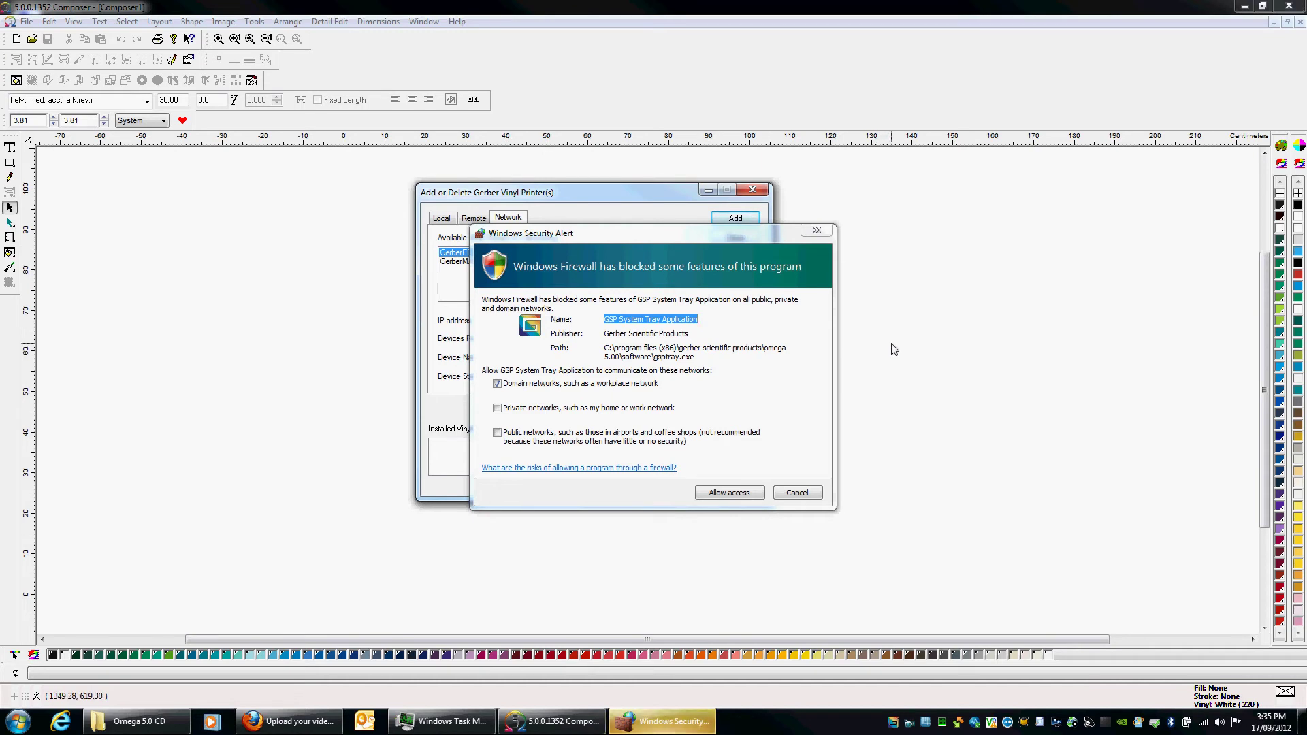
pyautogui.moveTo(665, 242); pyautogui.dragTo(709, 264)
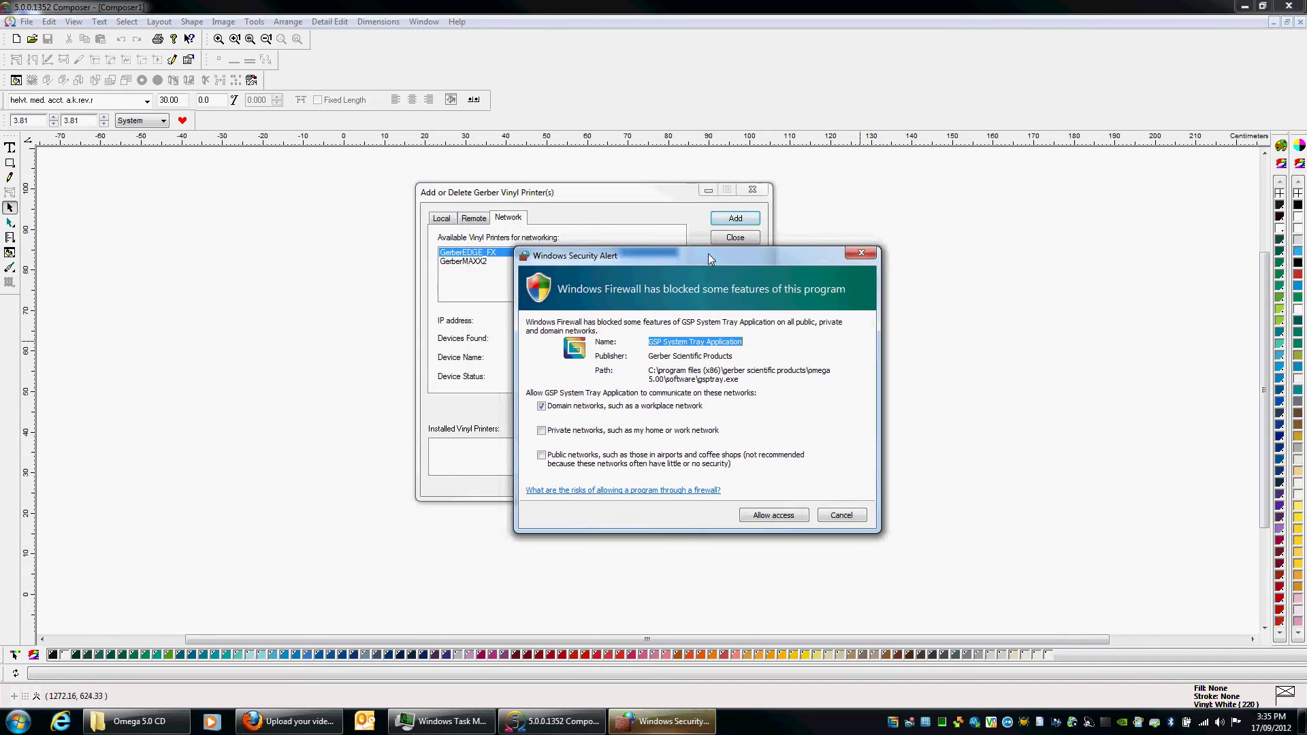
pyautogui.click(767, 516)
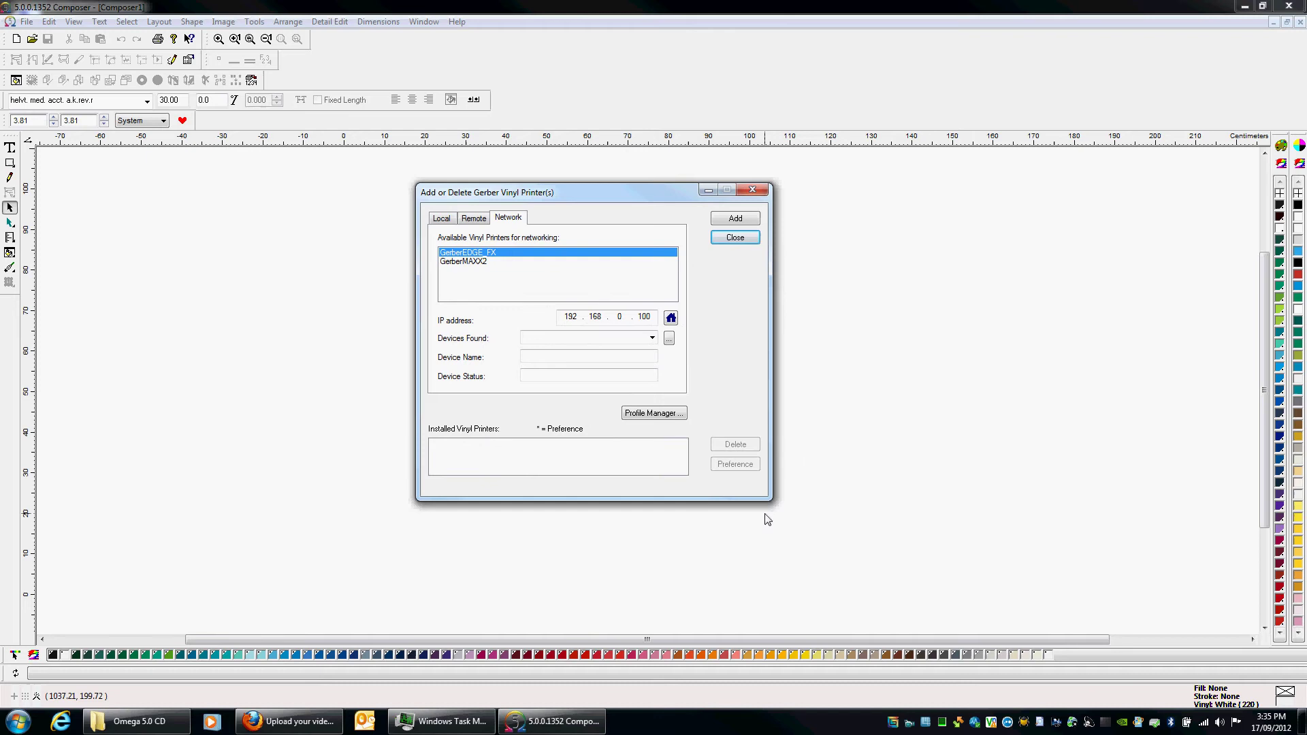
# Check the list of devices found on the network for an available vinyl printer
pyautogui.click(651, 338)
pyautogui.click(651, 338)
pyautogui.click(652, 338)
pyautogui.click(651, 338)
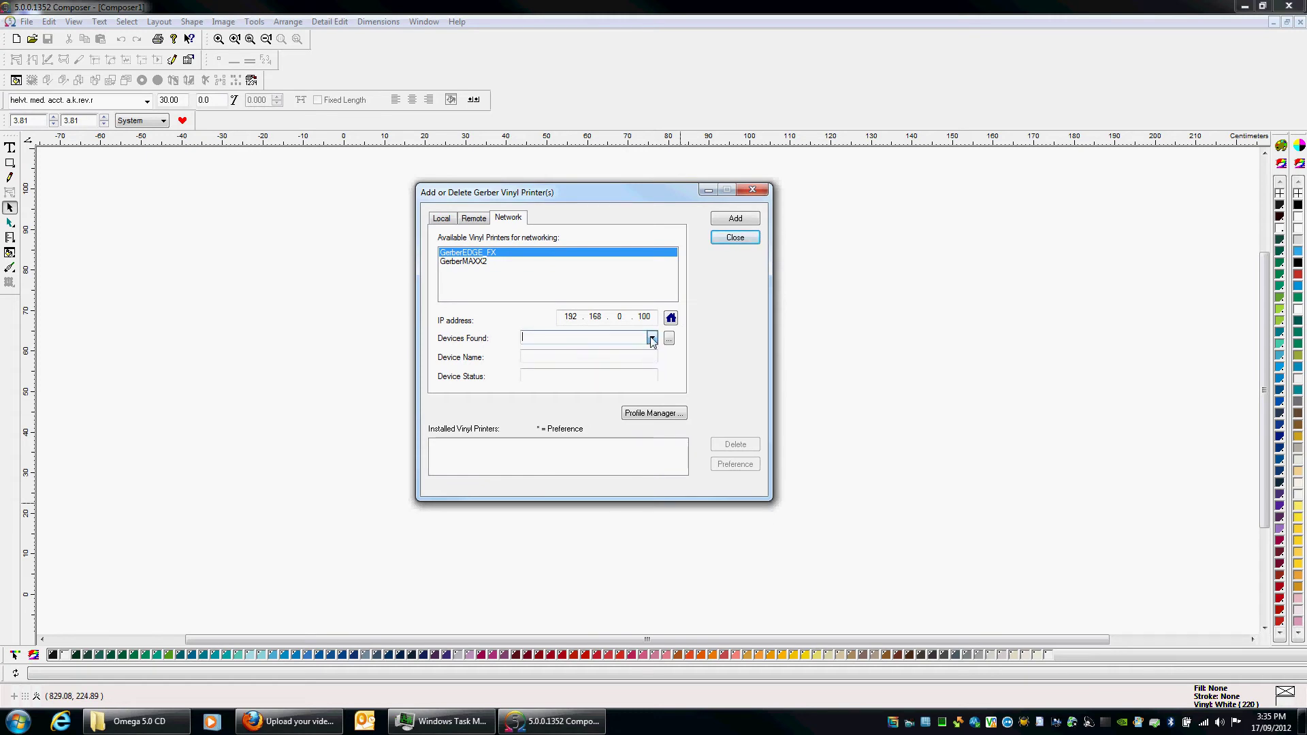
pyautogui.click(652, 337)
pyautogui.click(534, 339)
# Set the IP address for the networked GerberEDGE_FX printer to 192.168.001.101
pyautogui.click(561, 319)
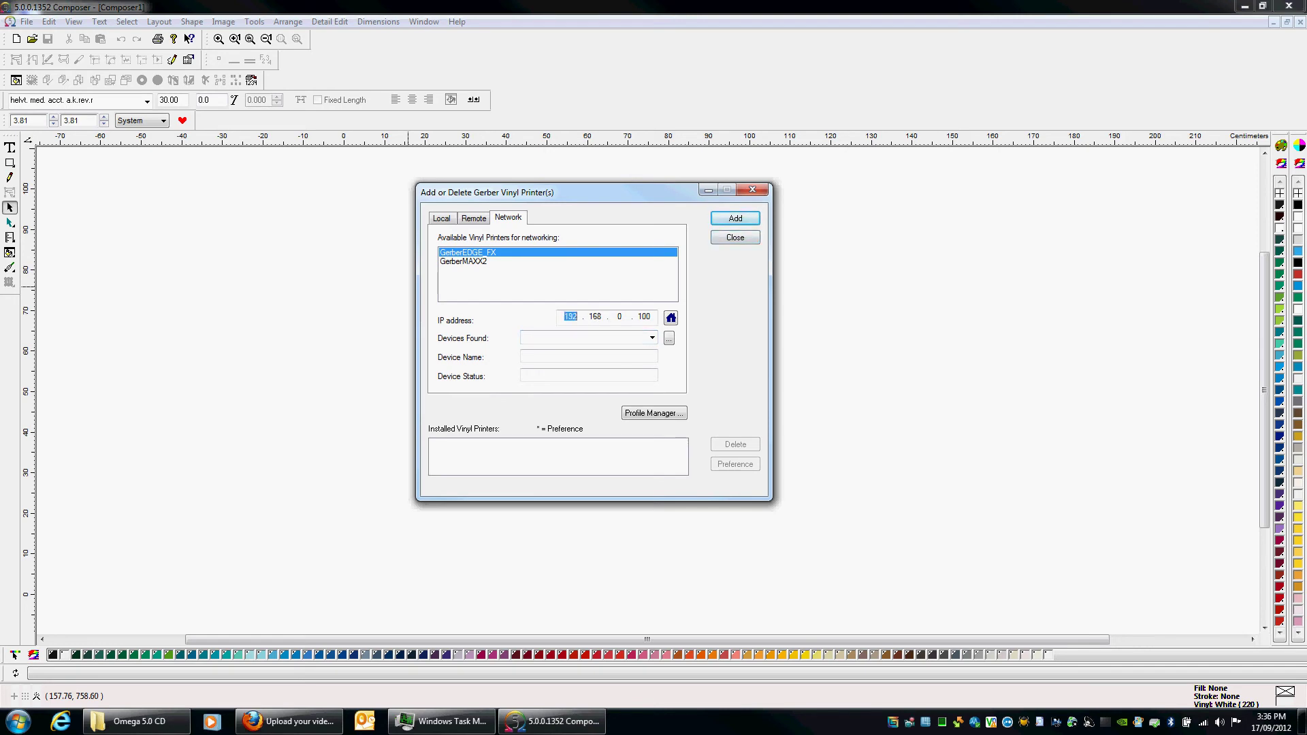
pyautogui.write('192.168.001.101')
pyautogui.press('Tab')
pyautogui.click(600, 316)
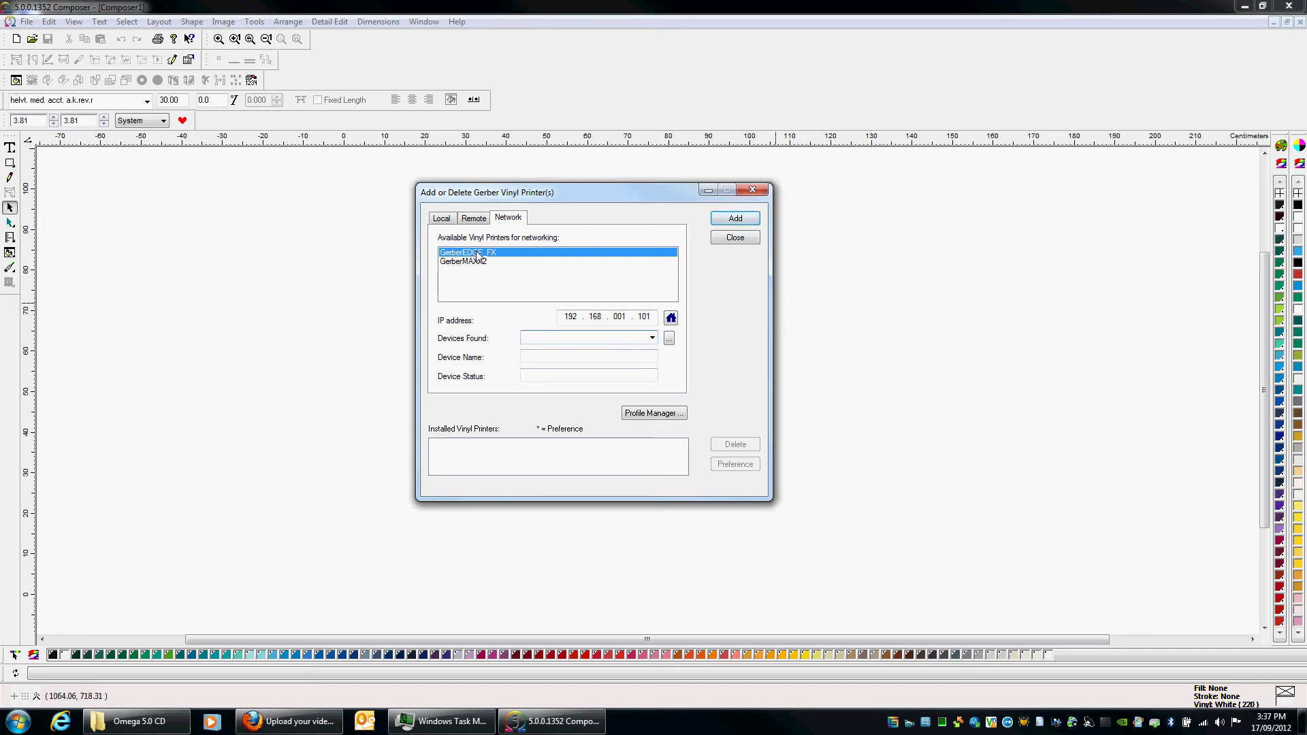
# Add the network vinyl printer under the device name GerberEDGE_FX and close the printer dialog
pyautogui.click(731, 221)
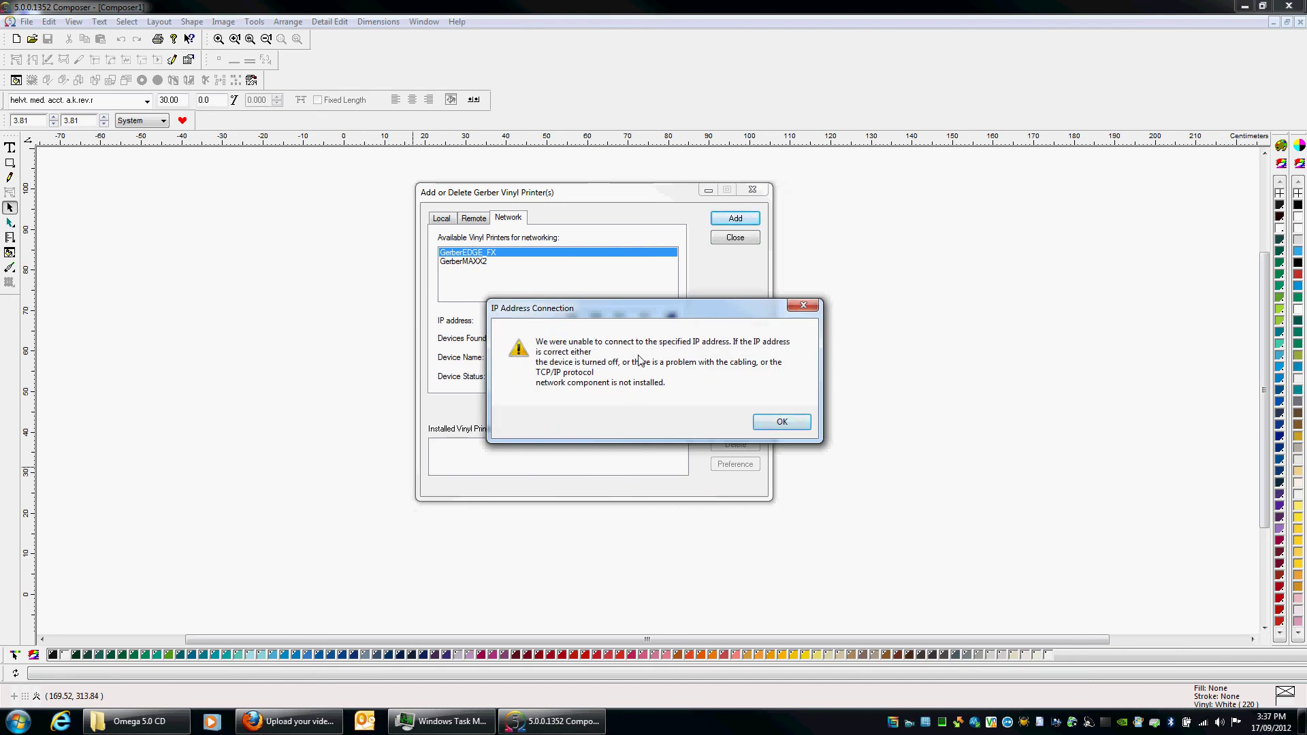
pyautogui.click(781, 422)
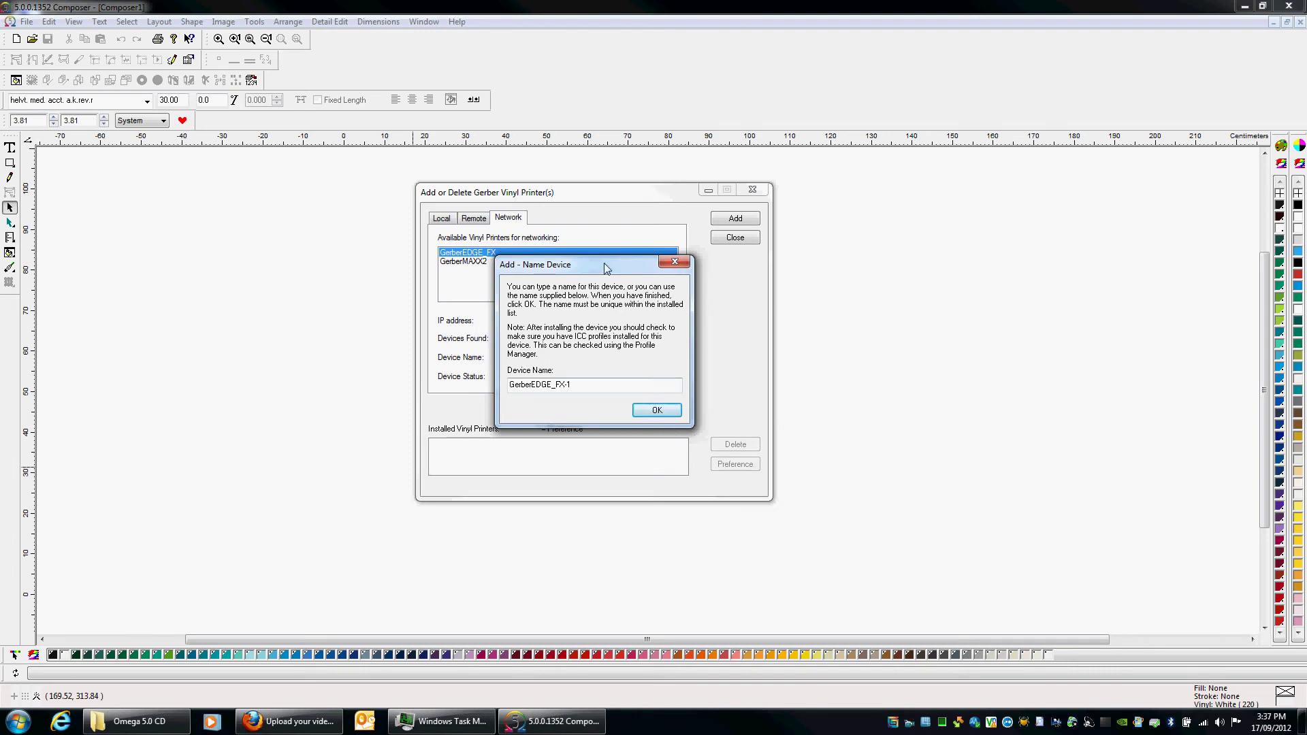
pyautogui.moveTo(604, 263); pyautogui.dragTo(594, 253)
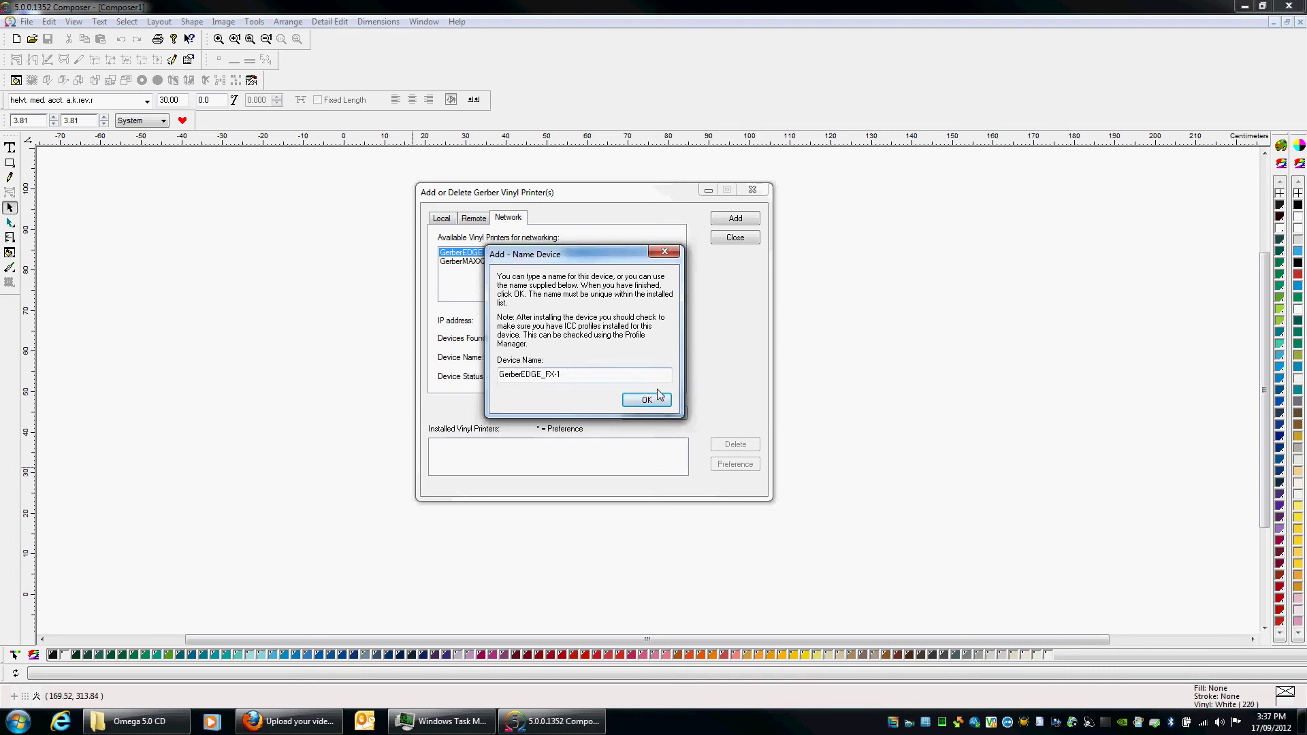
pyautogui.moveTo(593, 375); pyautogui.dragTo(448, 375)
pyautogui.click(597, 375)
pyautogui.click(646, 401)
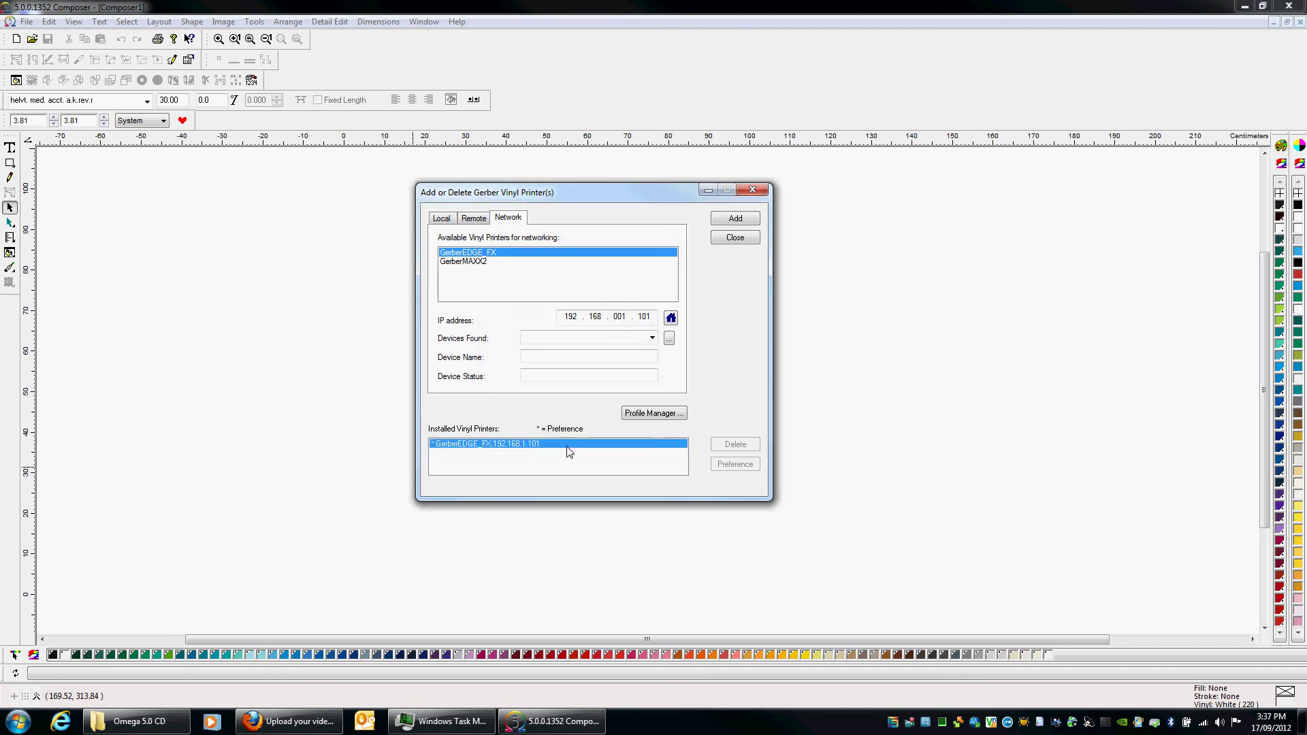
pyautogui.click(446, 446)
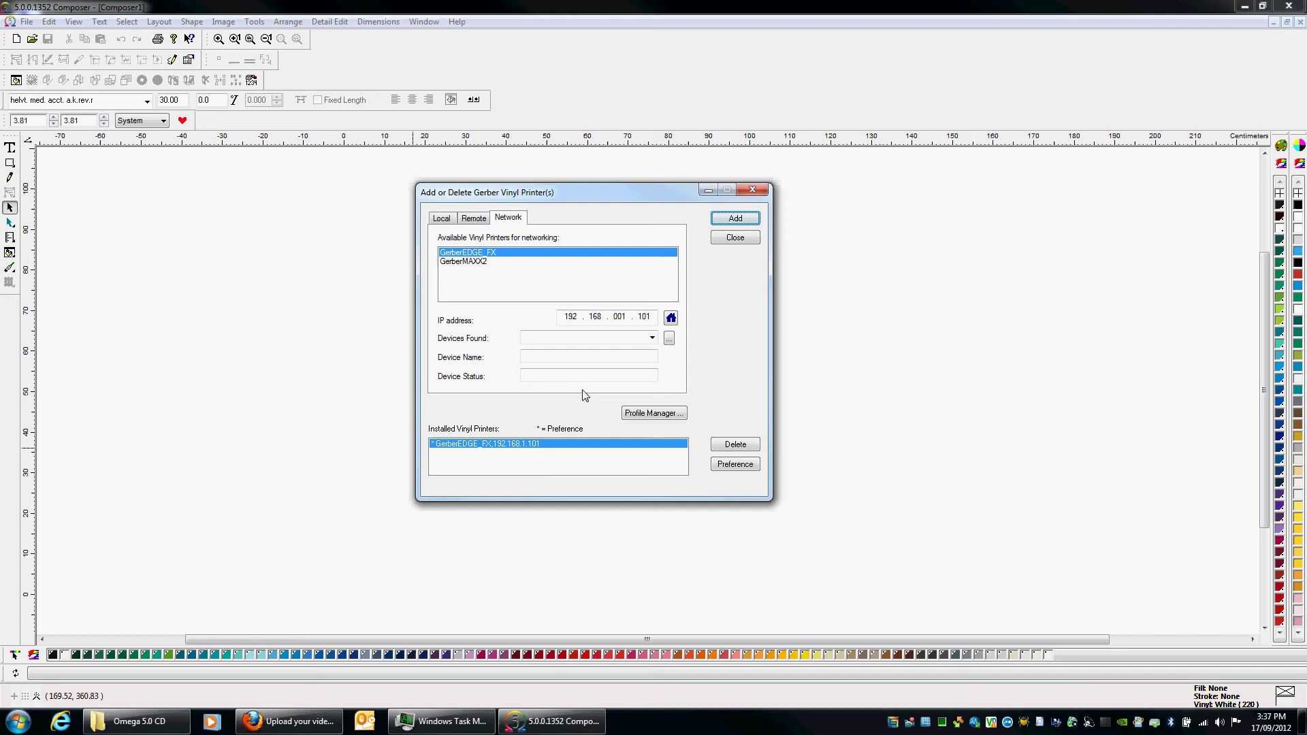
pyautogui.click(733, 238)
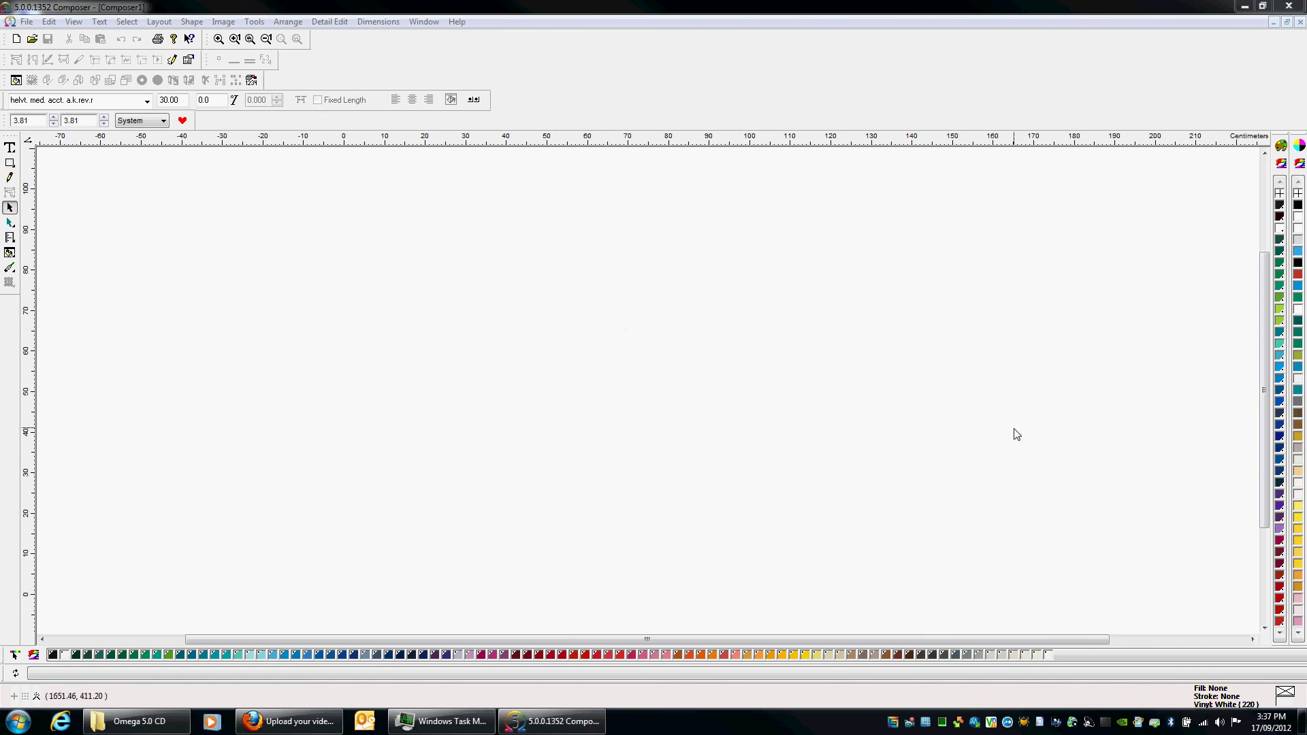
# Open the plotter and router installation dialog from GSP Tray
pyautogui.rightClick(893, 722)
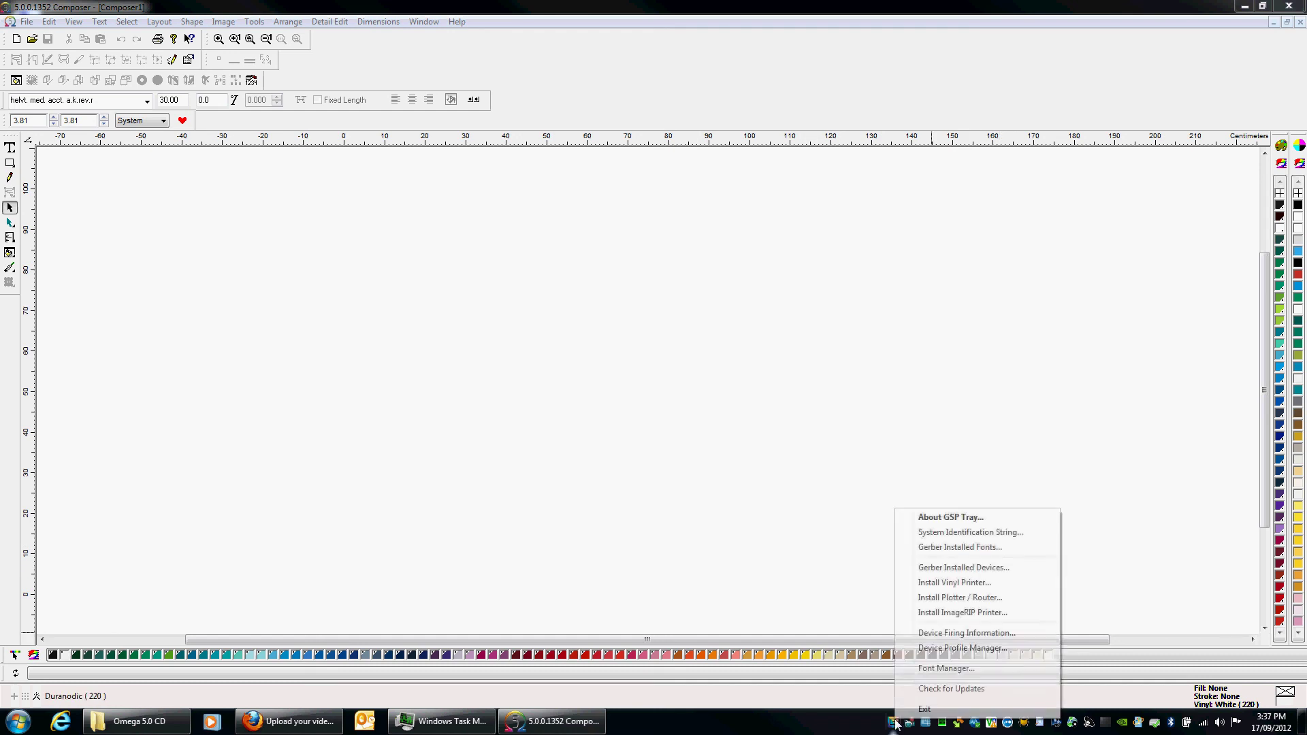
pyautogui.click(981, 599)
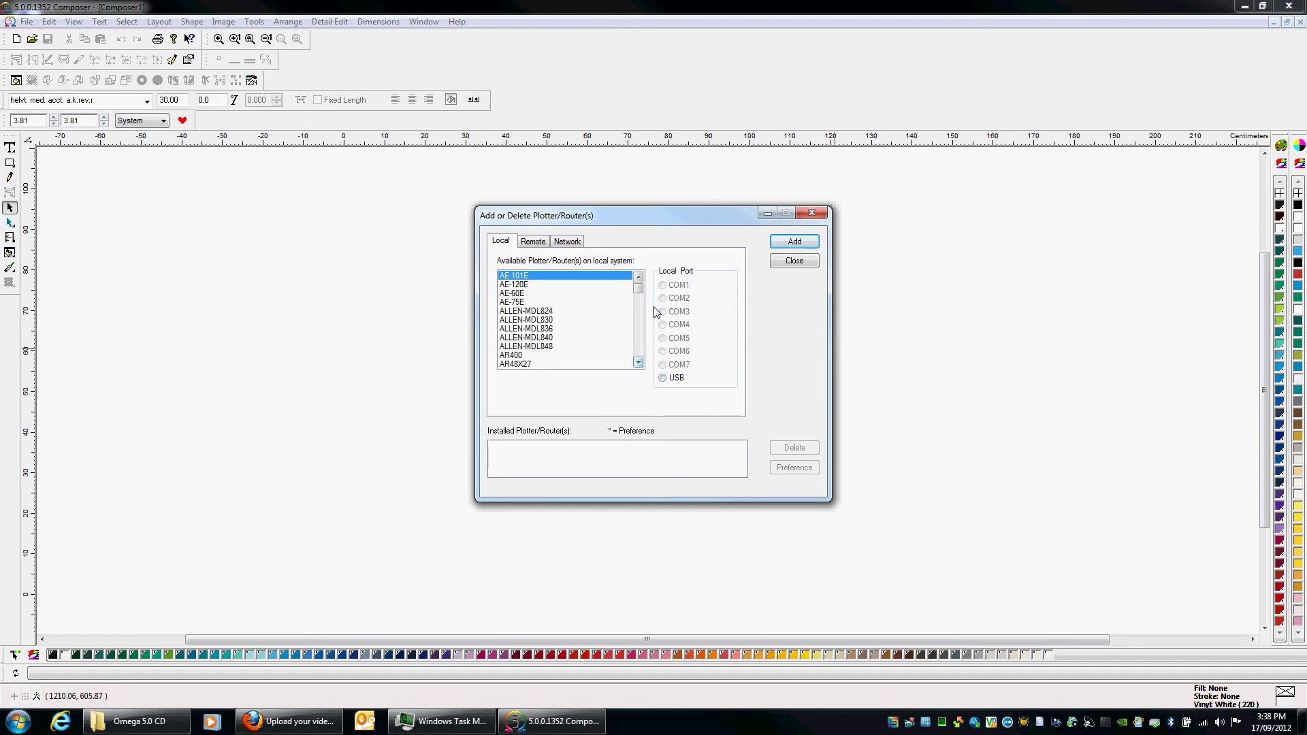
pyautogui.moveTo(676, 214); pyautogui.dragTo(670, 199)
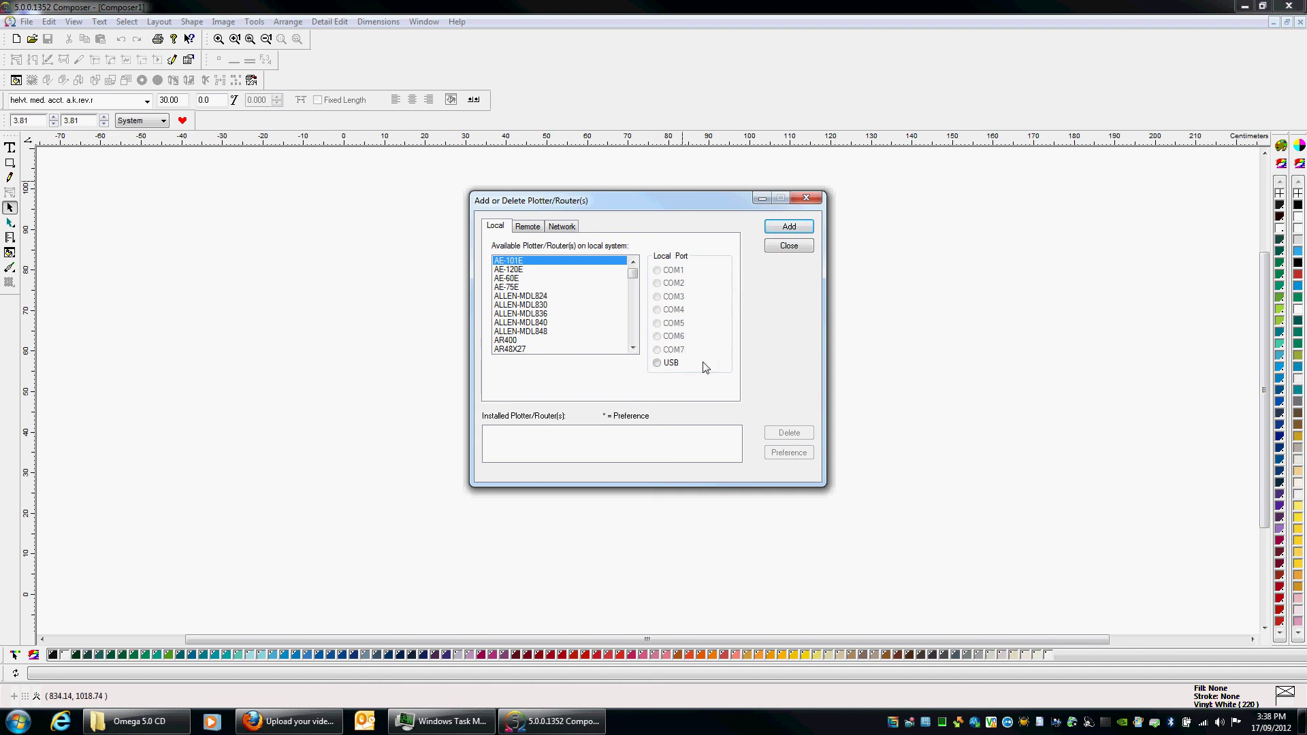
pyautogui.moveTo(663, 200); pyautogui.dragTo(679, 225)
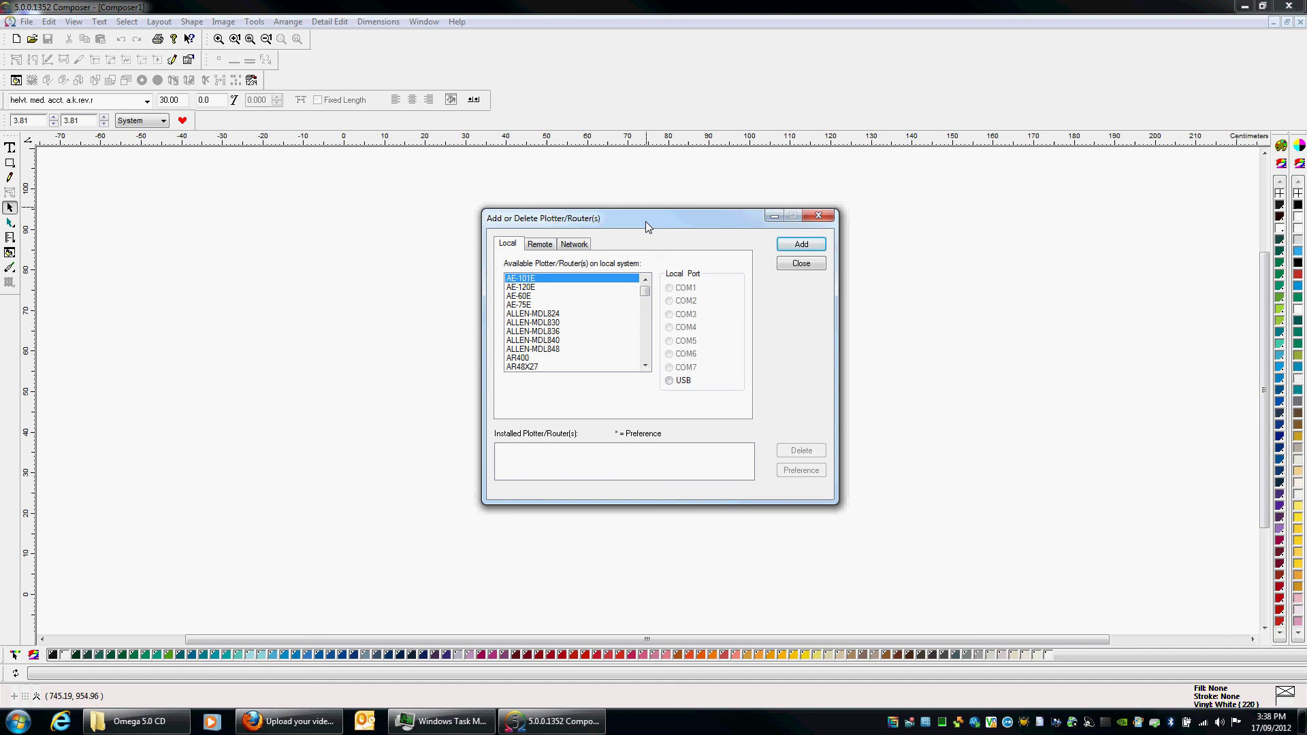
pyautogui.moveTo(646, 224); pyautogui.dragTo(652, 214)
# Choose the enVision375 from the local plotters and assign it to the USB port
pyautogui.moveTo(652, 281)
pyautogui.mouseDown()
pyautogui.moveTo(651, 315)
pyautogui.moveTo(652, 279)
pyautogui.mouseUp()
pyautogui.click(535, 311)
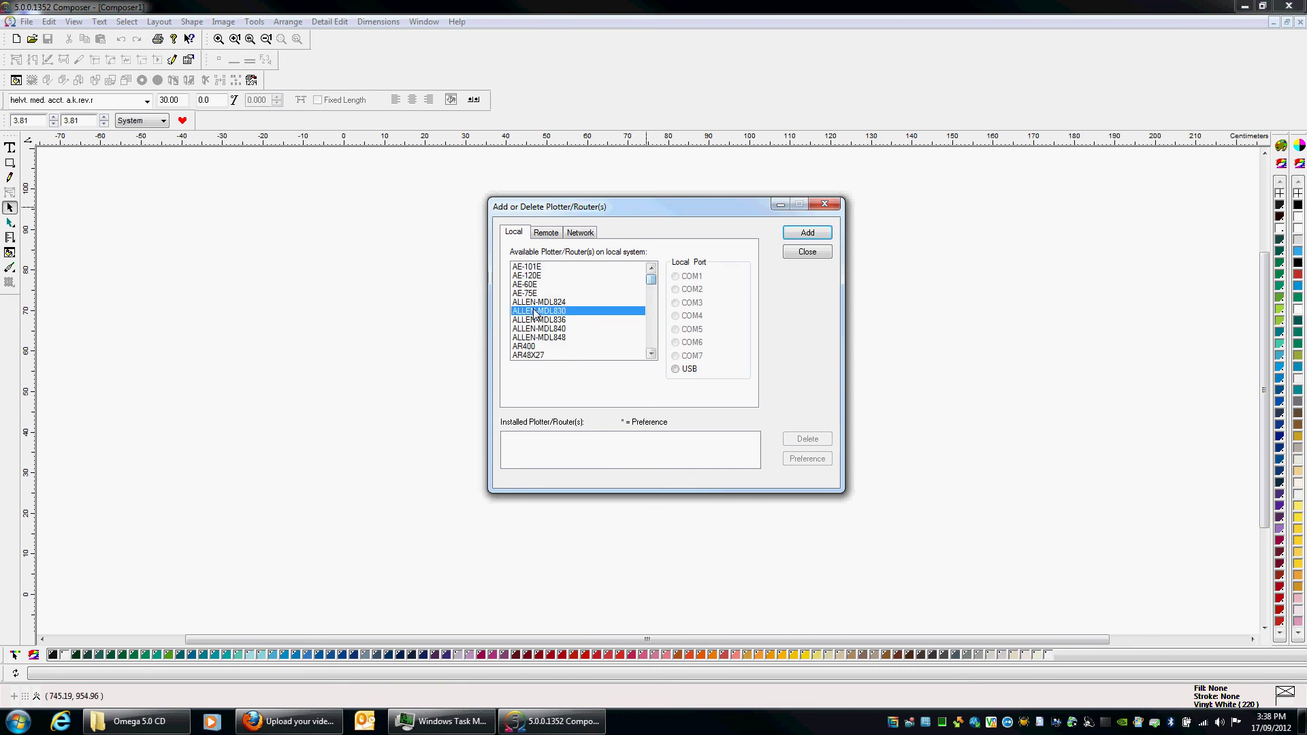
pyautogui.press('e')
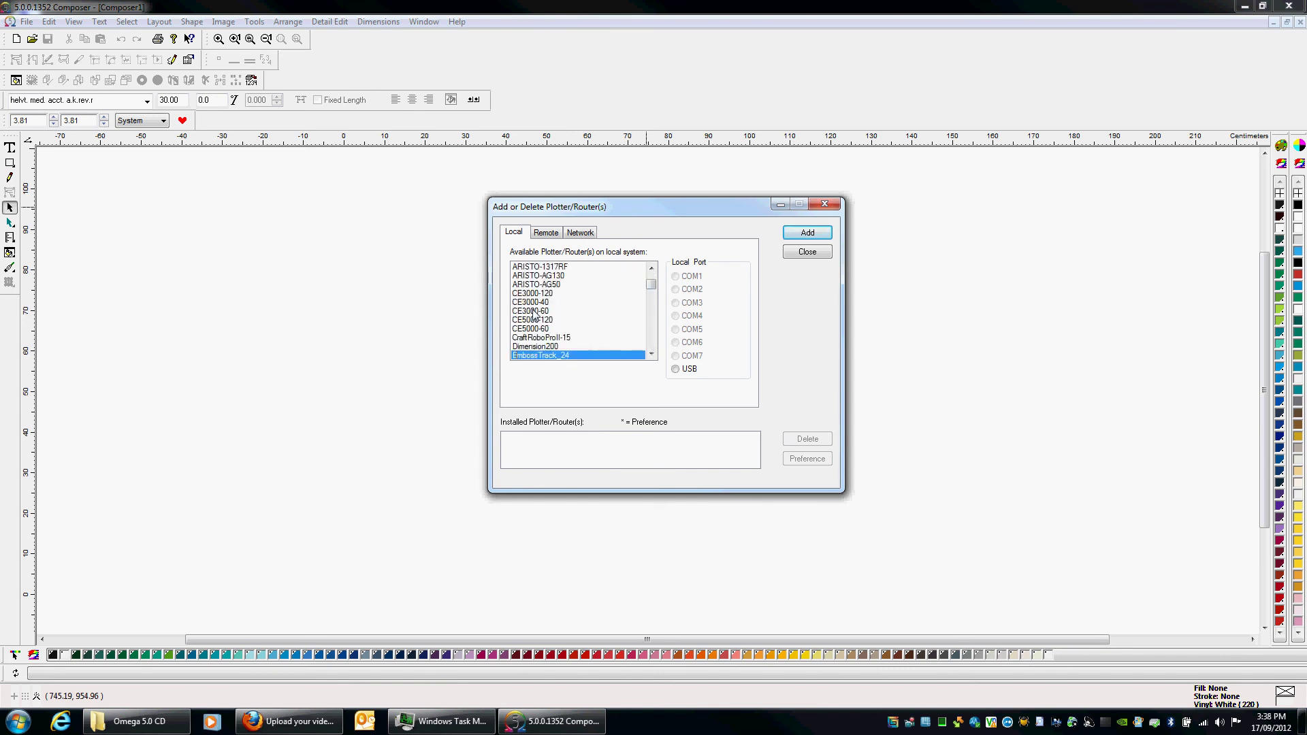
pyautogui.click(652, 353)
pyautogui.click(652, 354)
pyautogui.click(652, 353)
pyautogui.click(652, 354)
pyautogui.click(652, 353)
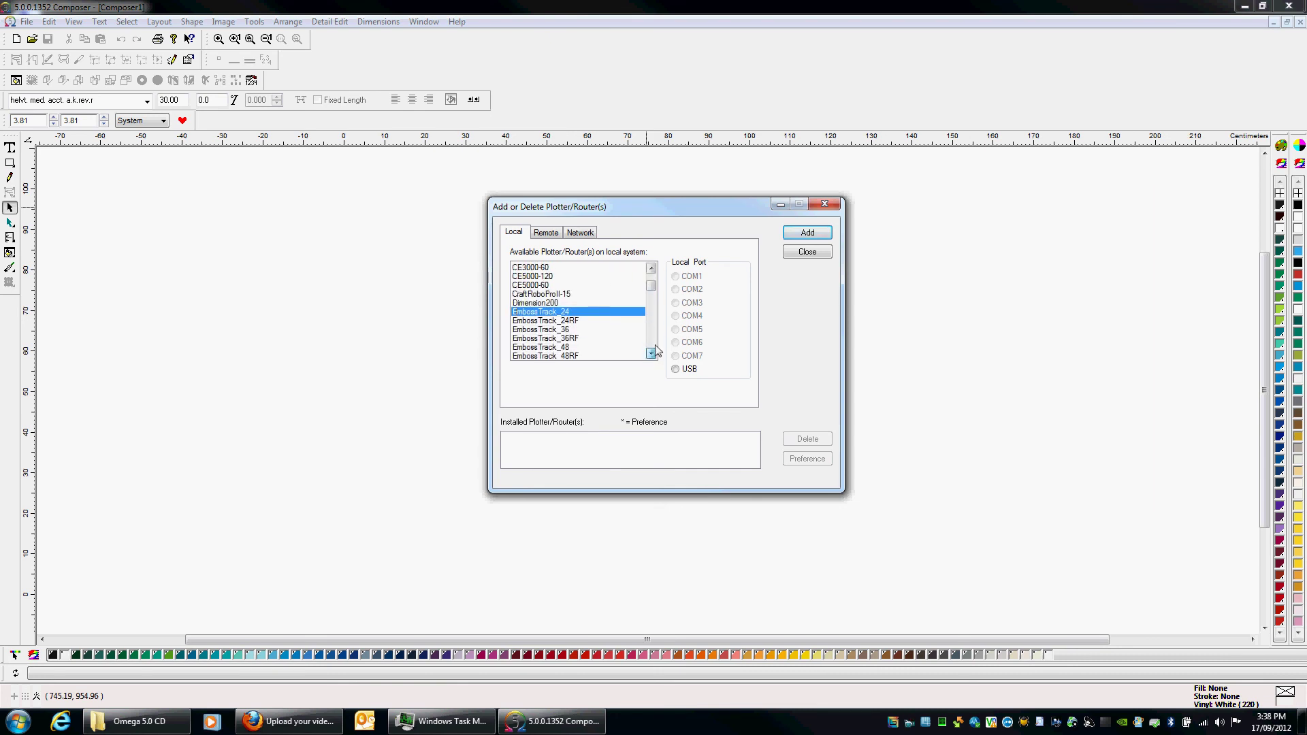
pyautogui.click(651, 337)
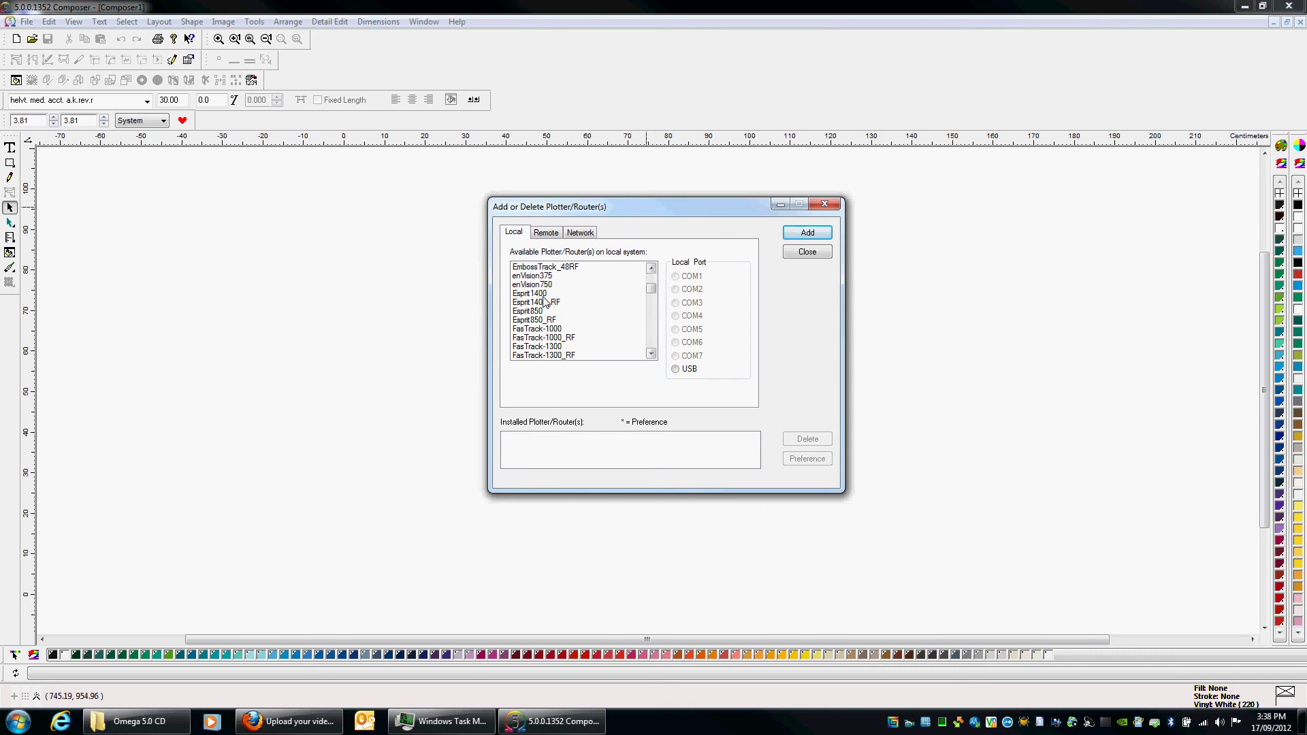
pyautogui.click(532, 276)
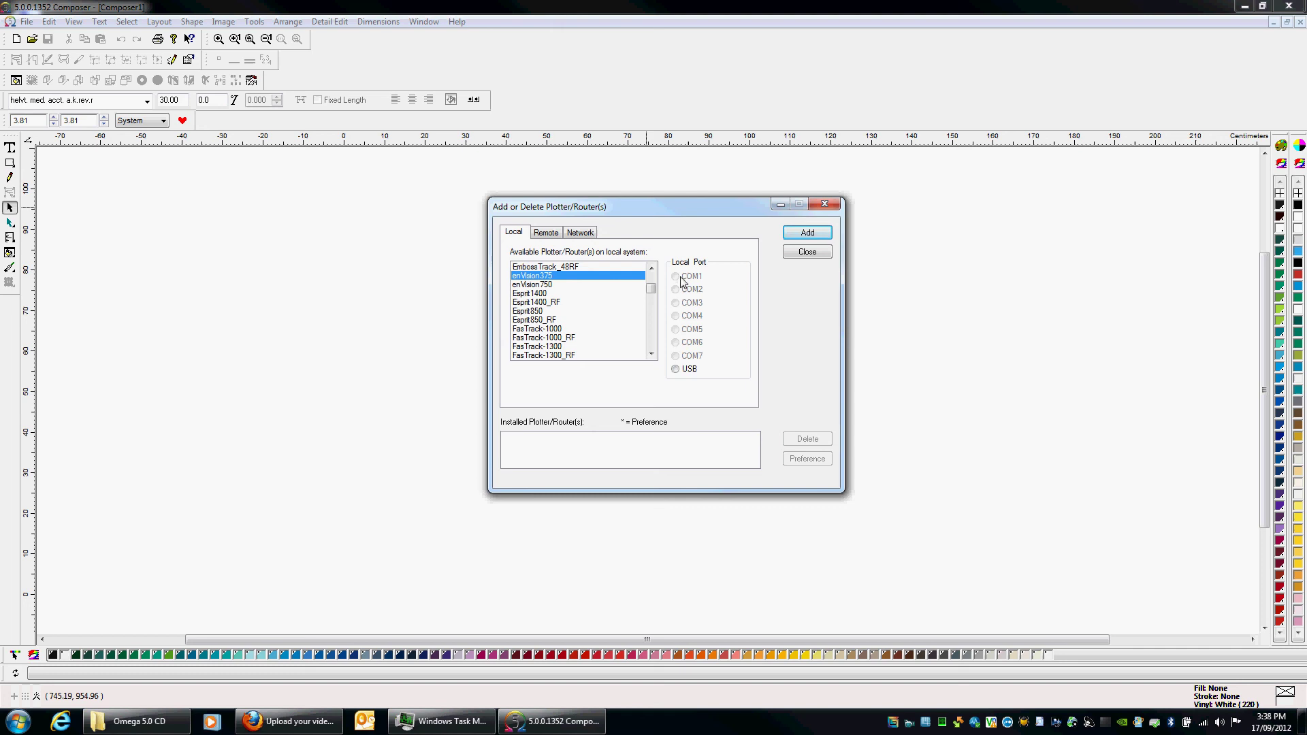
pyautogui.click(676, 369)
# Add the plotter under the device name enVision375 and close the plotter dialog
pyautogui.click(808, 232)
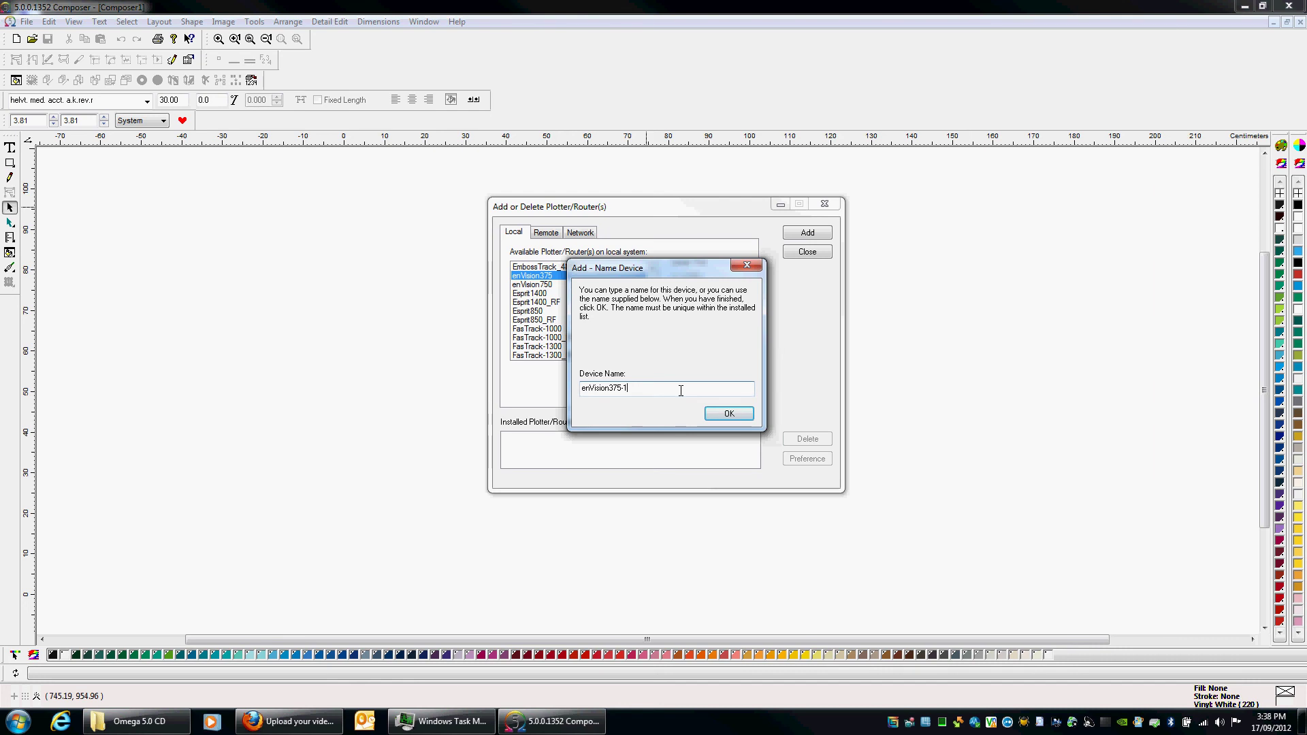
pyautogui.press('BackSpace')
pyautogui.press('BackSpace')
pyautogui.click(729, 414)
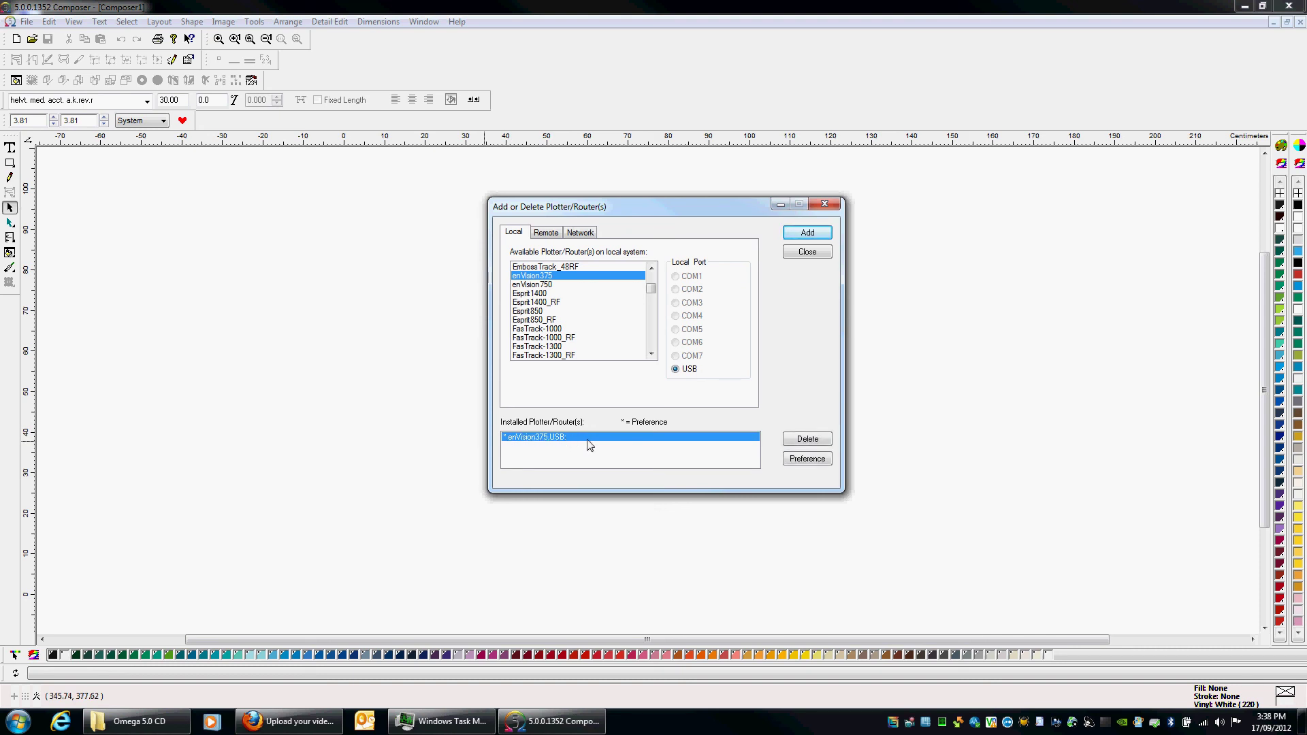
pyautogui.moveTo(619, 205)
pyautogui.mouseDown()
pyautogui.moveTo(583, 195)
pyautogui.moveTo(606, 185)
pyautogui.mouseUp()
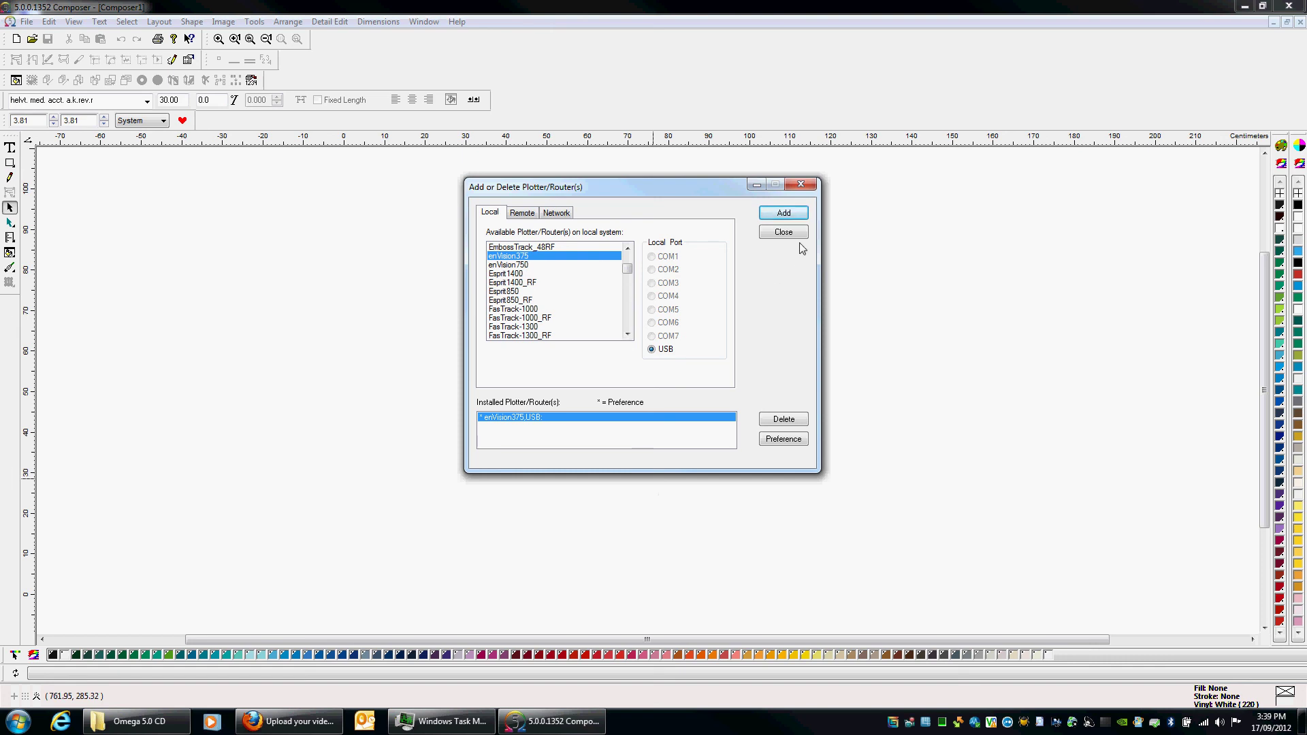
pyautogui.click(783, 234)
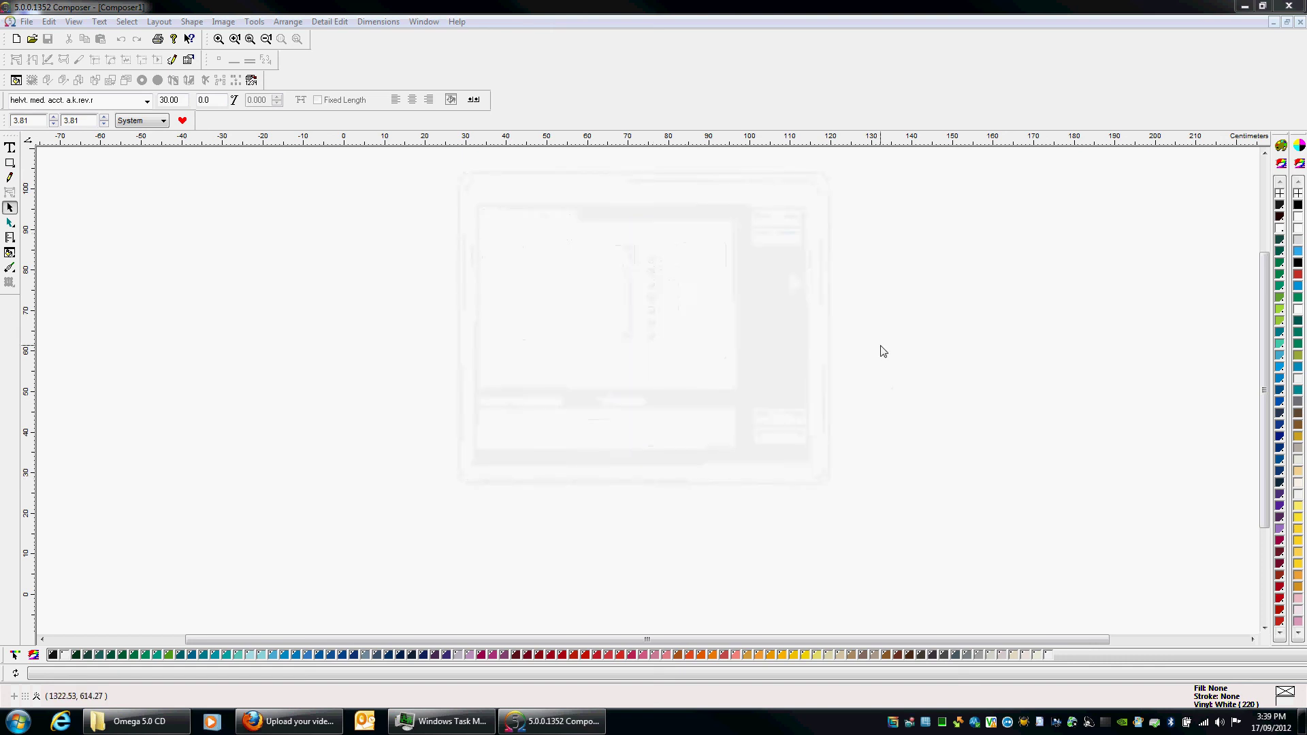